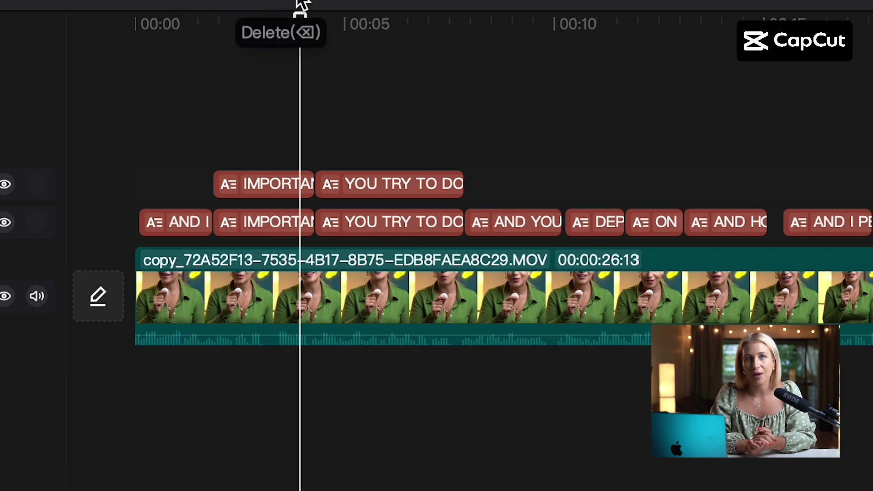
left_click_drag(464, 116, 278, 163)
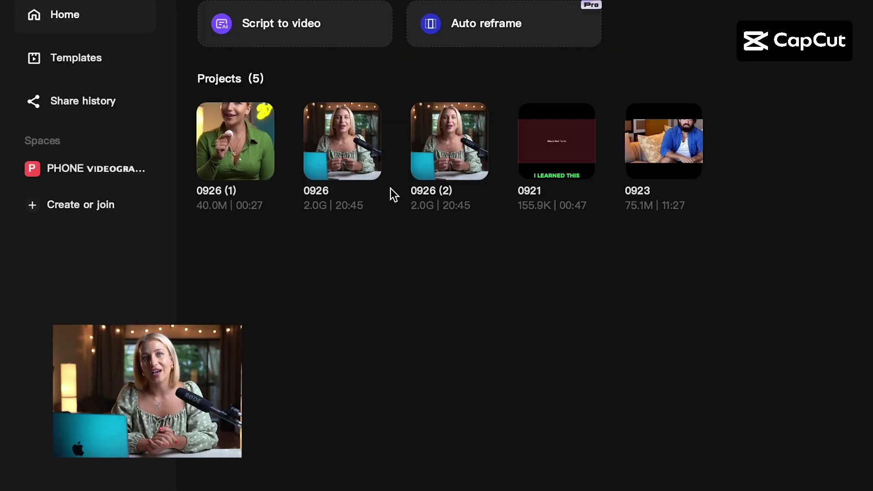
- Upload project 0926 to the PHONE VIDEOGRAPHY 101 space and dismiss the version reminder
right_click(369, 172)
left_click(400, 186)
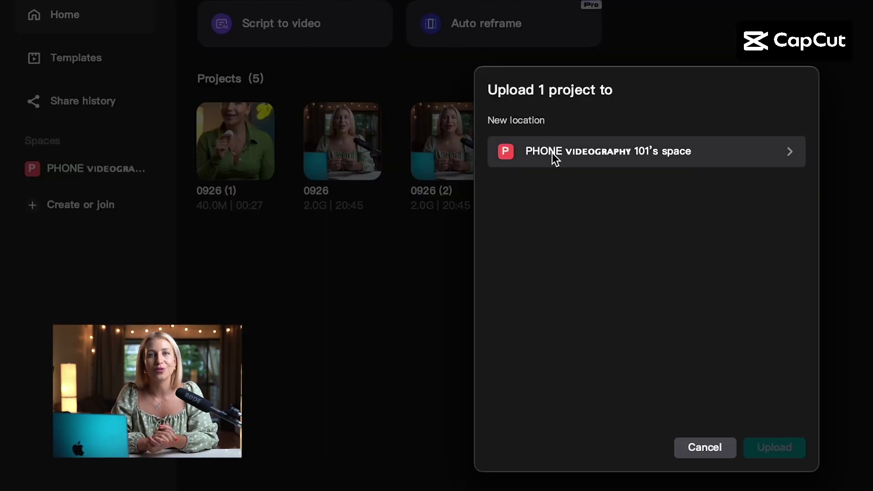
left_click(555, 158)
left_click(773, 448)
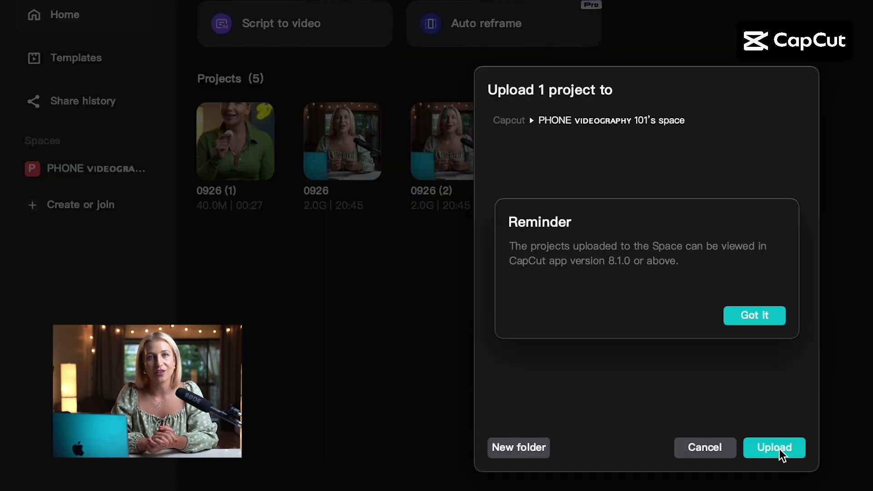
left_click(765, 318)
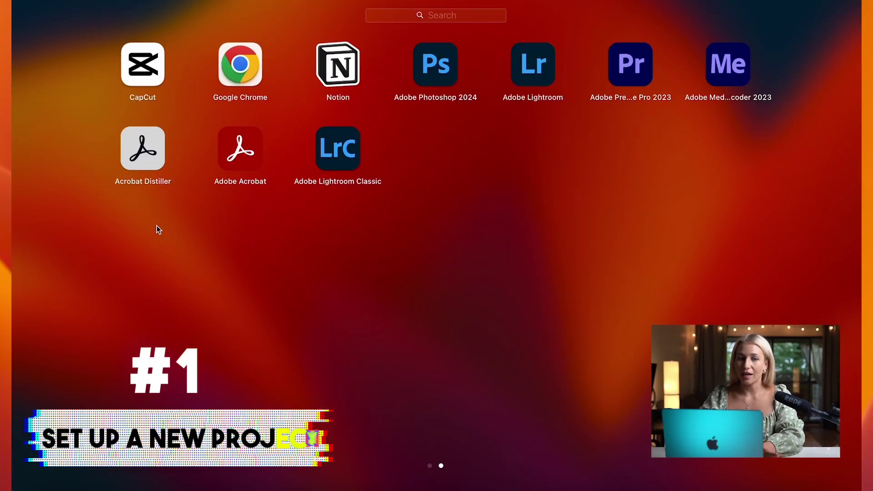
- Start a new project in CapCut and place the desktop clip copy_72A52F13-7535-4B17-8B75-EDB8FAEA8C29.MOV on its timeline
left_click(150, 55)
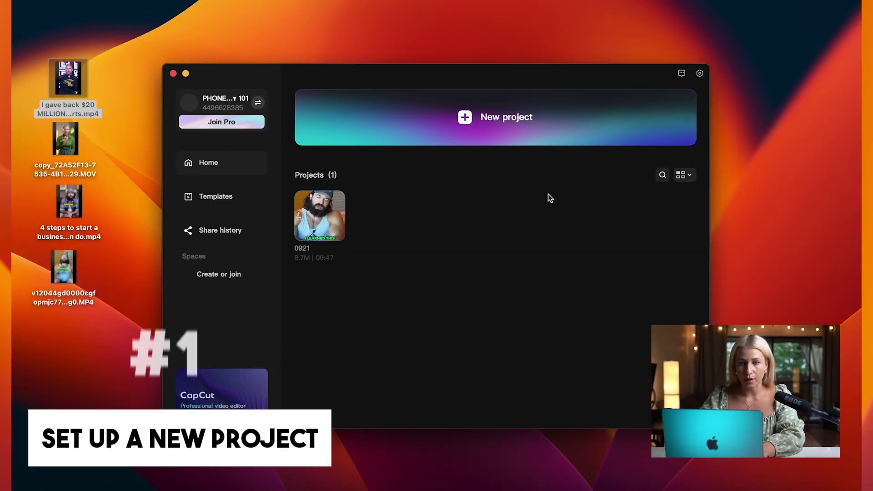
left_click(495, 114)
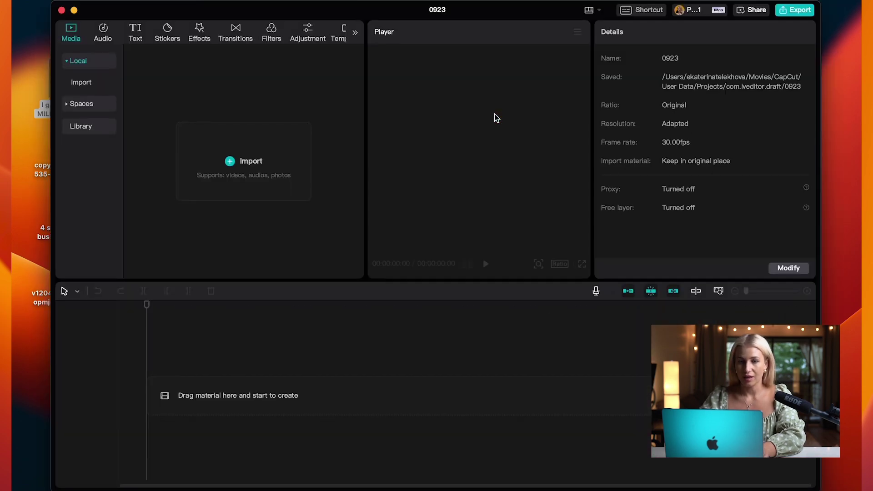
left_click_drag(313, 2, 439, 2)
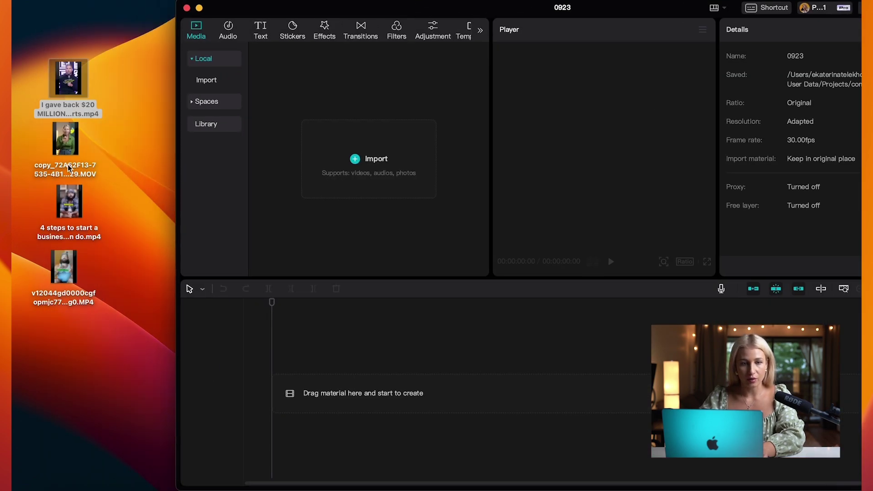
left_click_drag(61, 147, 381, 379)
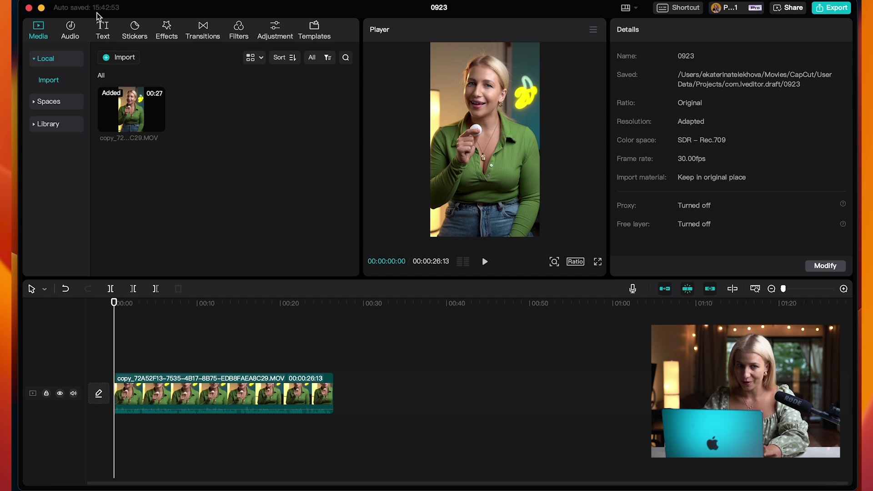
- Generate English auto captions for the clip and move the playhead onto the first caption
left_click(104, 34)
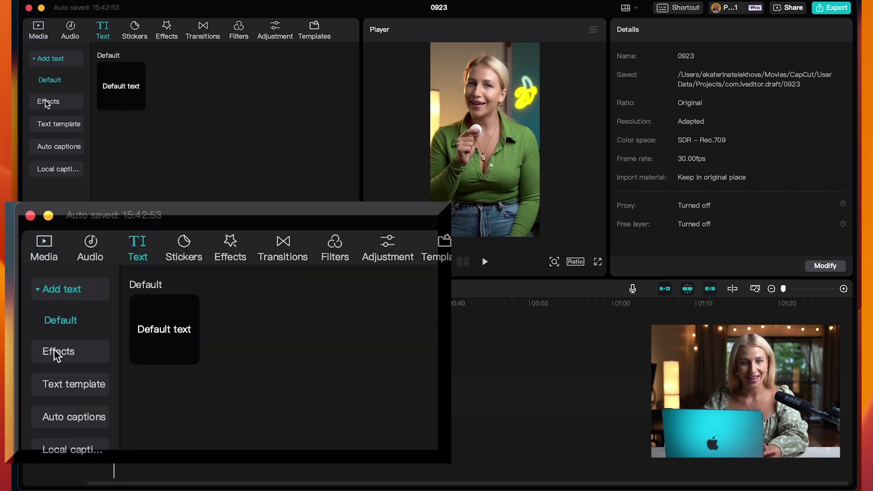
left_click(50, 148)
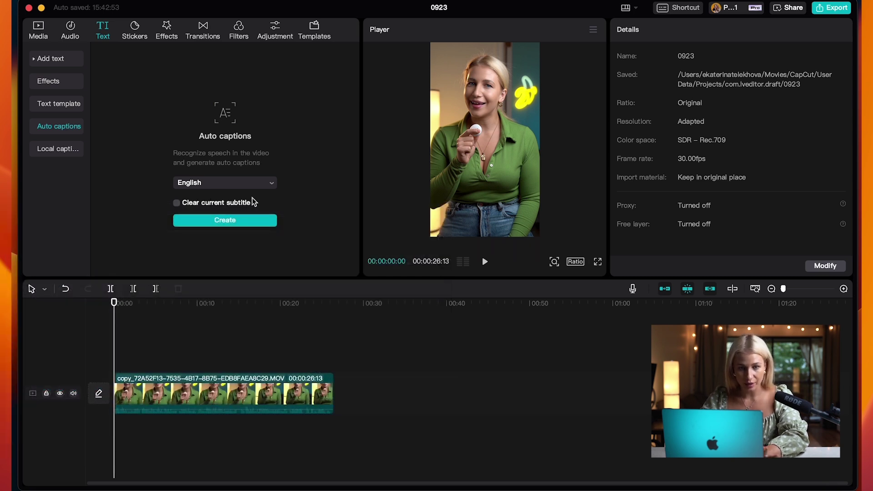
left_click(207, 222)
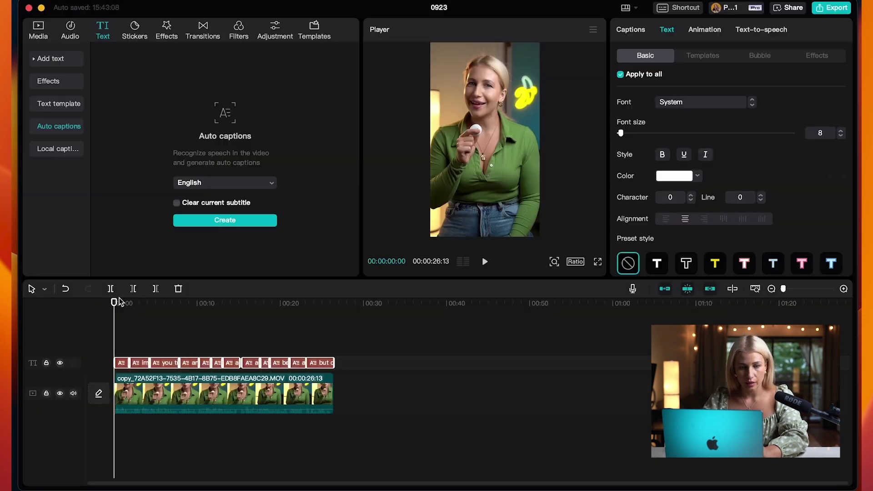
left_click(119, 304)
left_click_drag(119, 303, 146, 289)
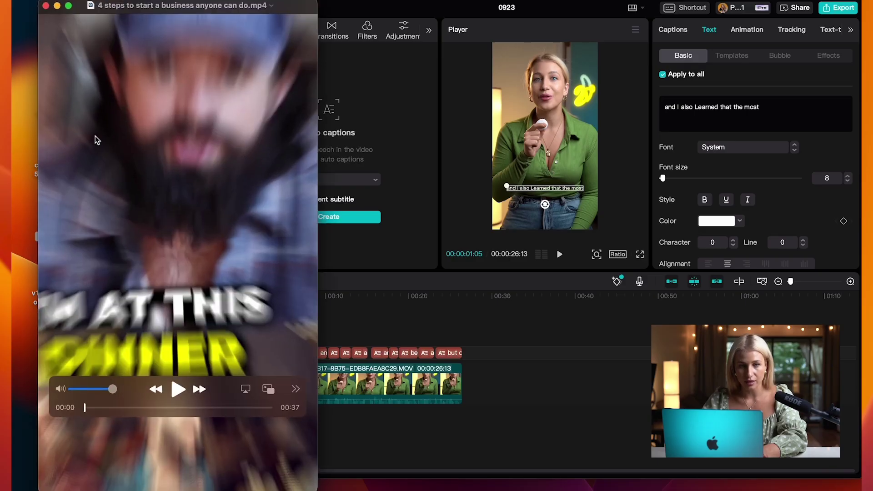
- Move the reference video "4 steps to start a business anyone can do.mp4" beside the editor and shrink its window
left_click(282, 4)
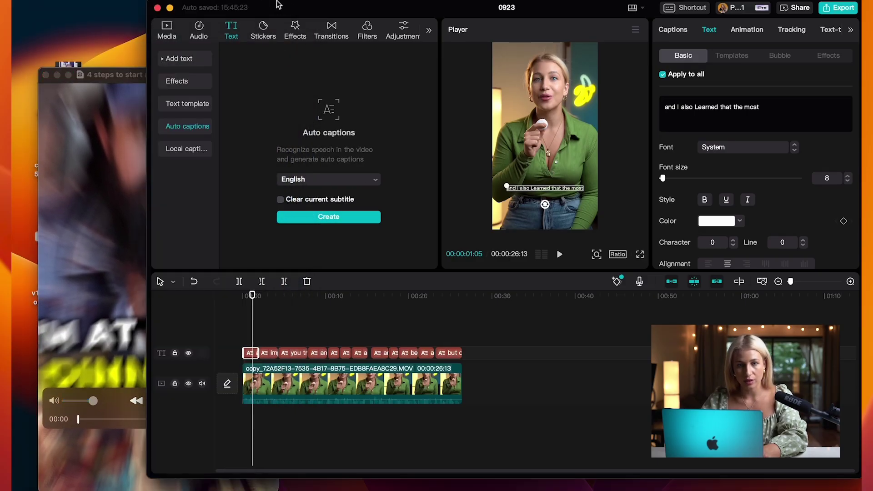
left_click_drag(119, 75, 90, 13)
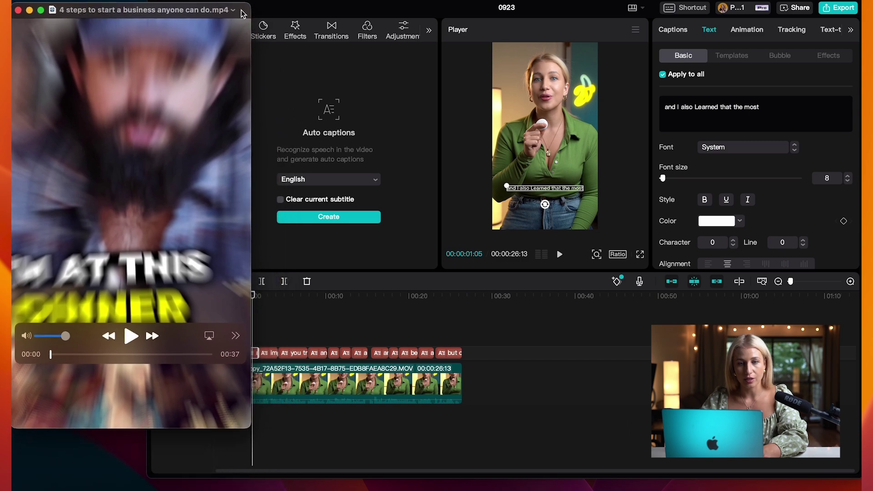
left_click_drag(248, 5, 191, 104)
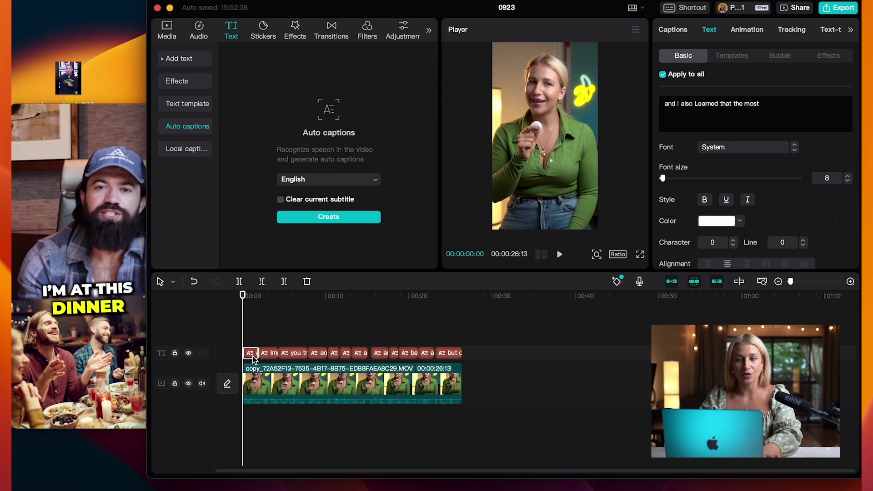
- Set the font of all captions to Montserrat and switch their case to uppercase
left_click(741, 147)
scroll(737, 273, "down", 10)
scroll(733, 319, "up", 10)
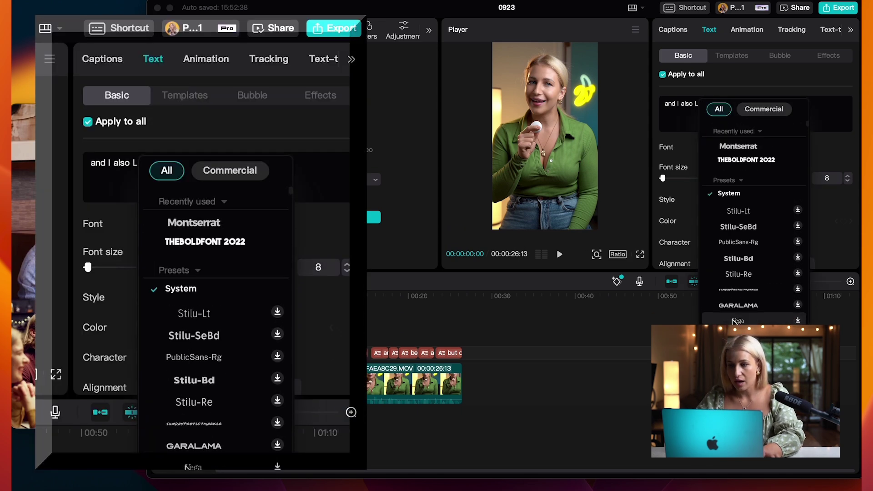
left_click(738, 146)
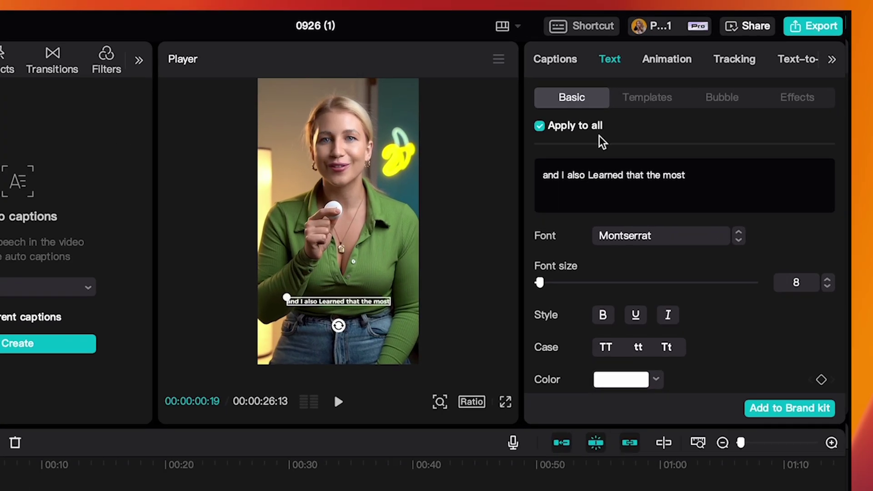
left_click(606, 352)
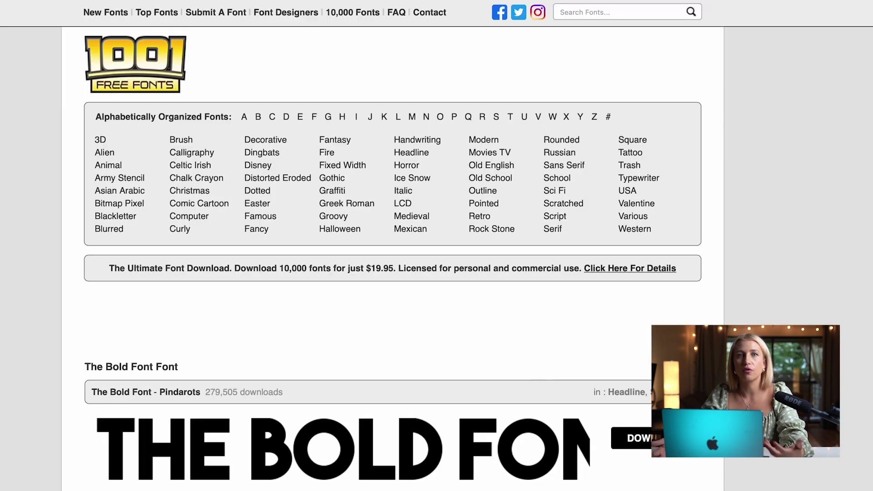
- Download The Bold Font from its page on the 1001 Free Fonts website
scroll(437, 246, "down", 5)
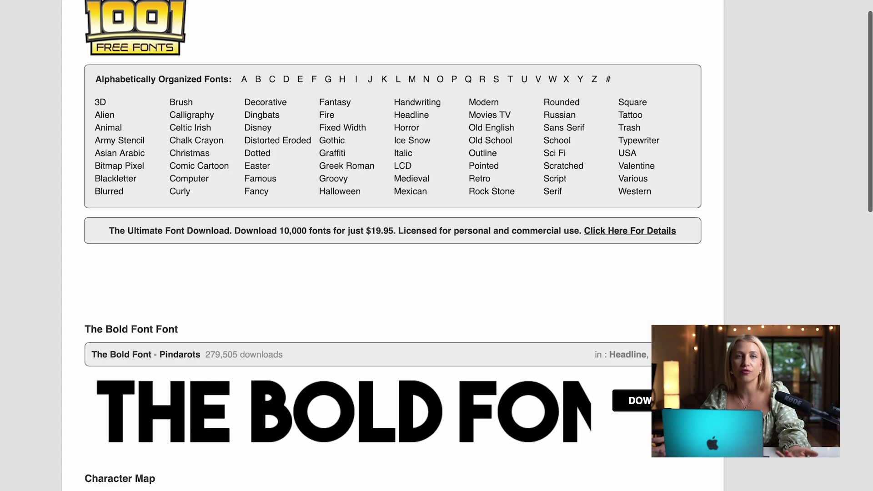
scroll(649, 144, "down", 1)
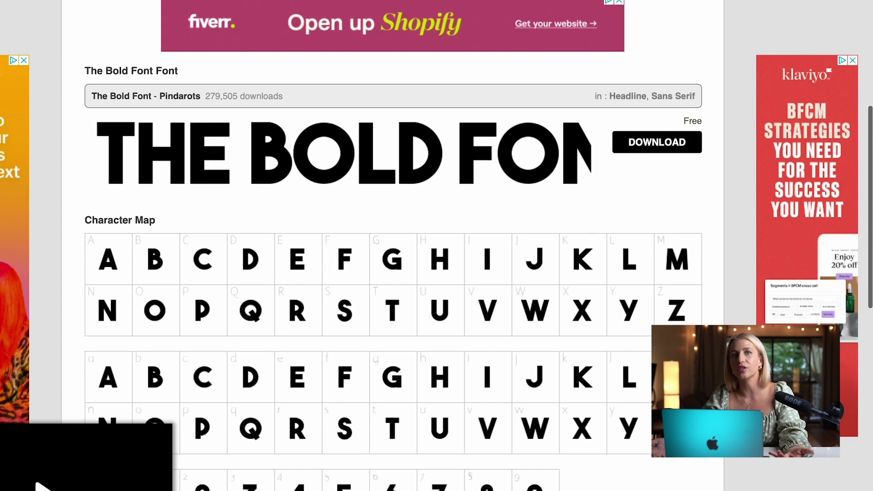
left_click(649, 145)
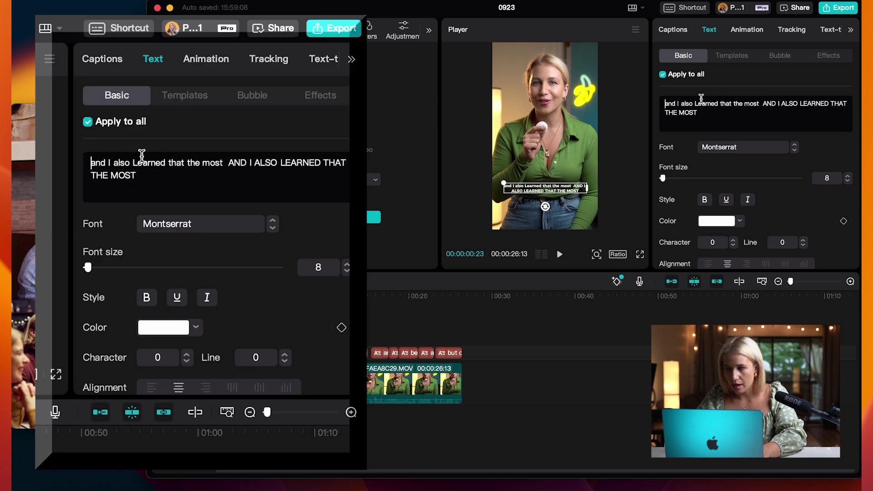
- Delete the duplicated uppercase sentence from the first caption's text and set the font of all captions to THEBOLDFONT 2022
left_click_drag(767, 104, 776, 119)
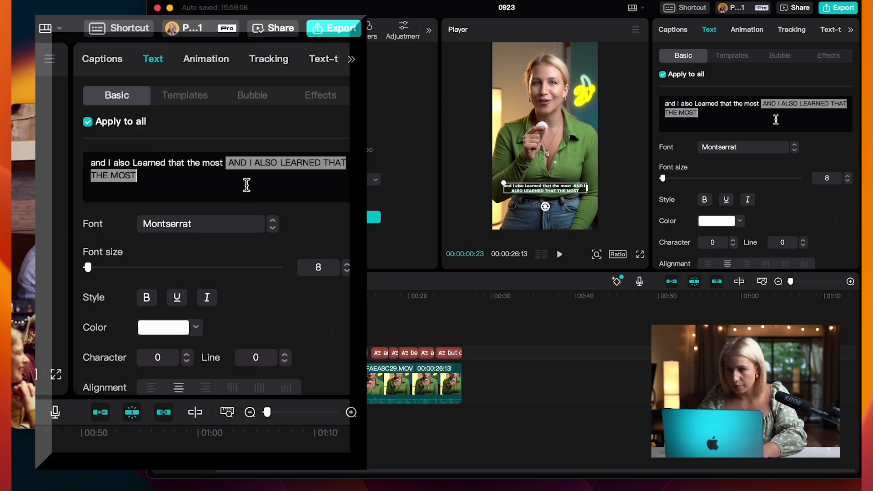
key("BackSpace")
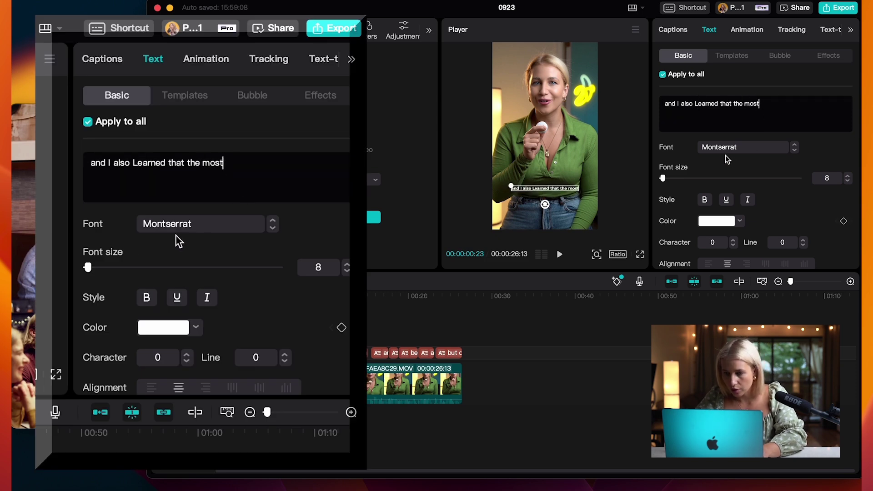
left_click(741, 150)
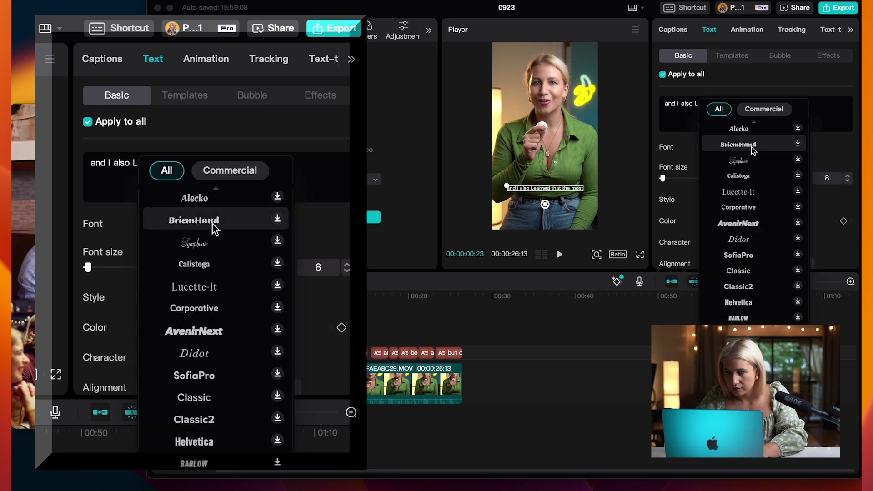
scroll(753, 151, "down", 10)
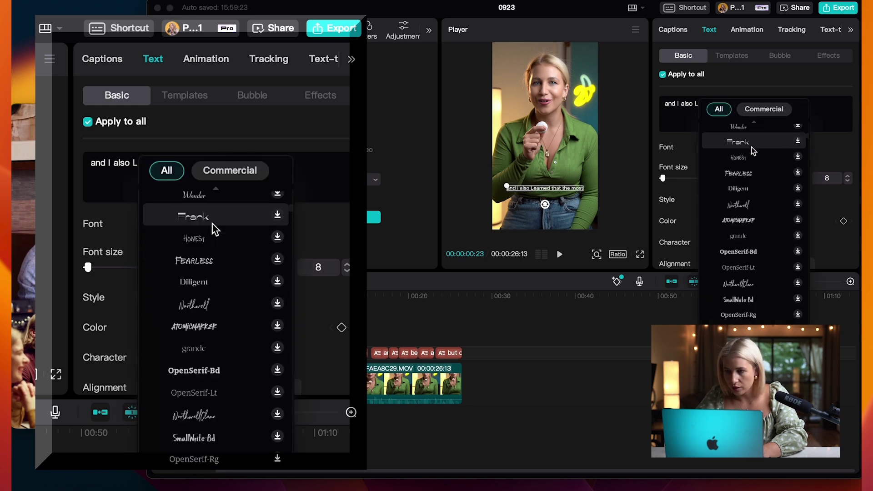
scroll(753, 151, "up", 15)
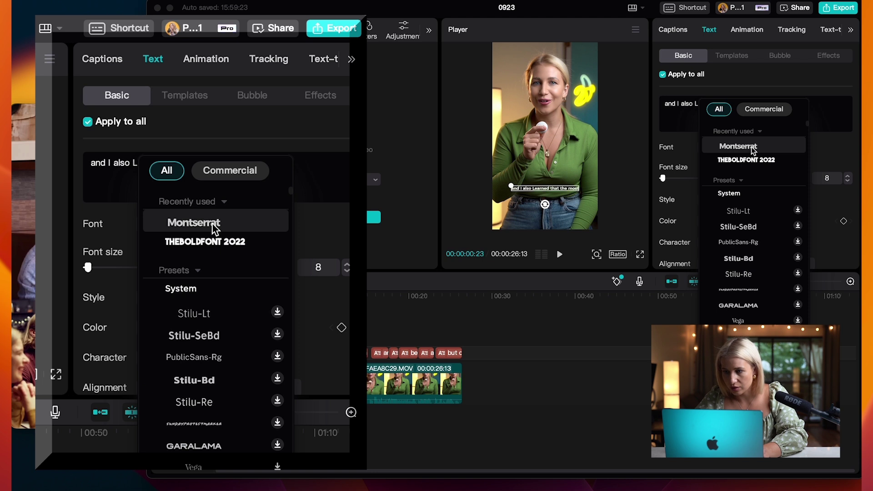
left_click(743, 161)
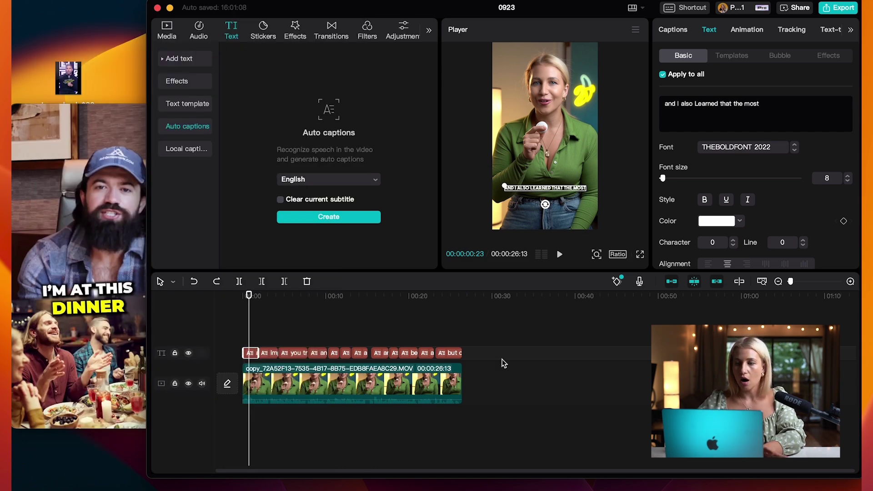
- Enlarge the captions and reshape the caption box so the first caption wraps onto three lines over the speaker's lower torso
mouse_move(85, 313)
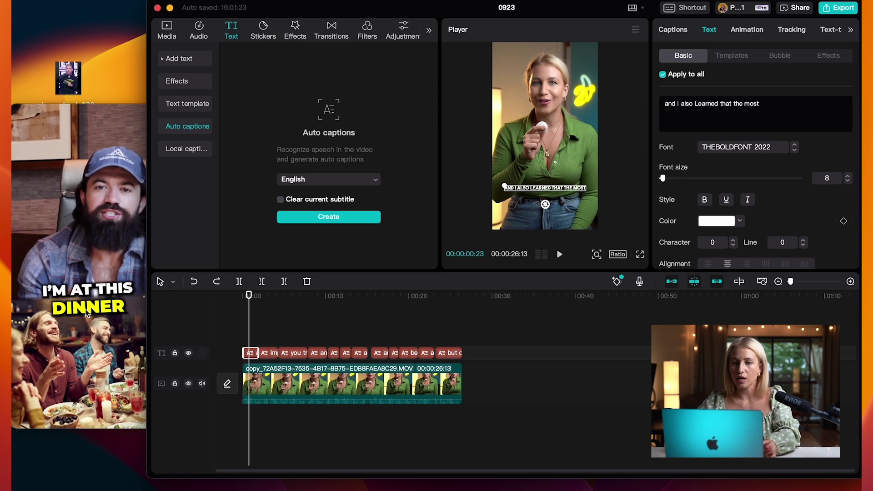
left_click_drag(663, 179, 666, 179)
left_click_drag(543, 195, 578, 172)
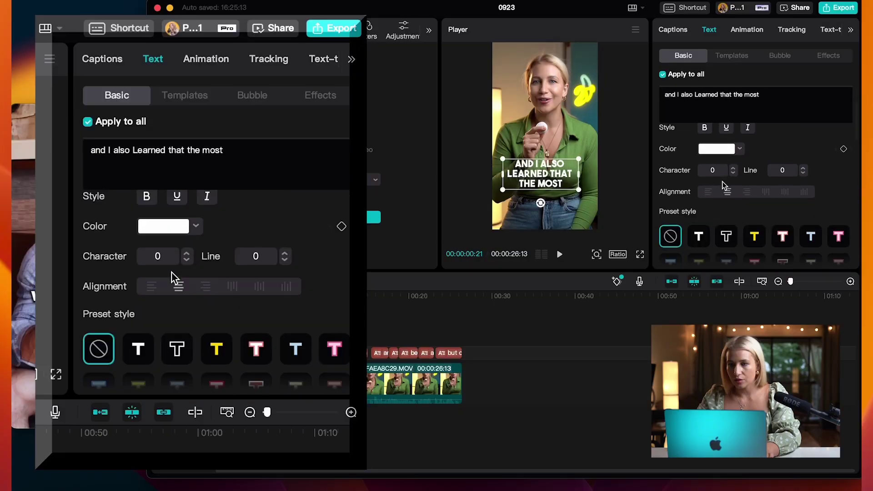
- Turn on a black stroke for all captions and increase its thickness slightly
scroll(722, 181, "up", 1)
scroll(722, 181, "down", 4)
scroll(722, 182, "down", 8)
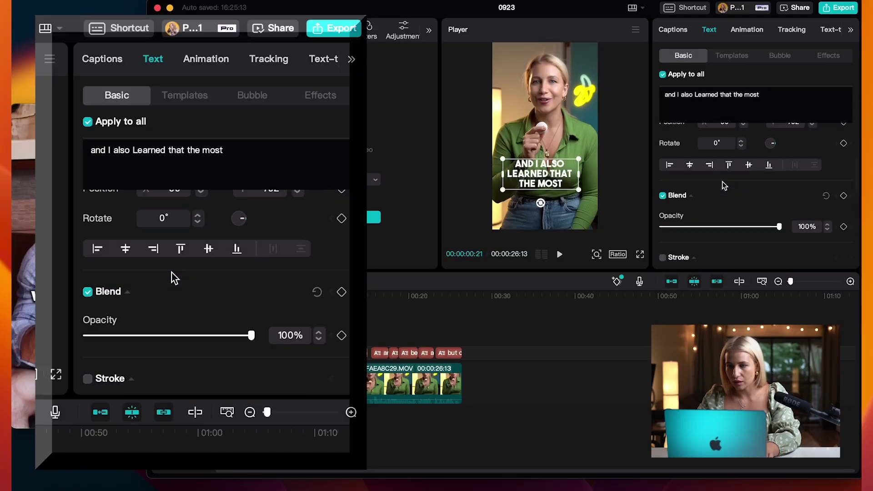
scroll(722, 182, "down", 2)
scroll(722, 181, "up", 5)
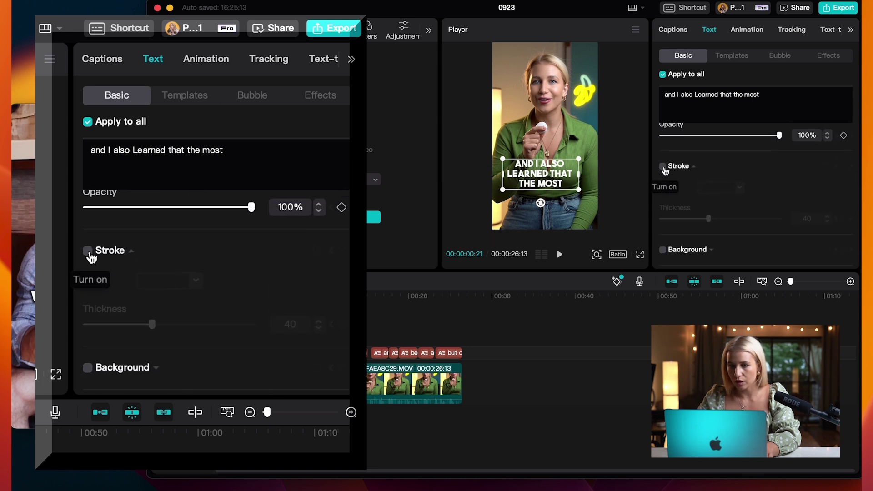
left_click(664, 168)
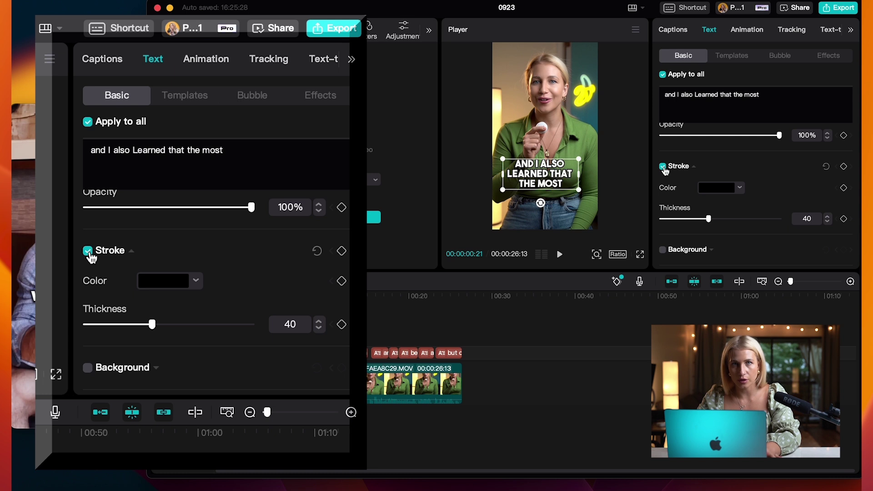
left_click(708, 219)
left_click_drag(709, 219, 716, 222)
- Turn on a black shadow for all captions and set its blurriness to 76%
scroll(759, 164, "down", 3)
scroll(760, 166, "down", 5)
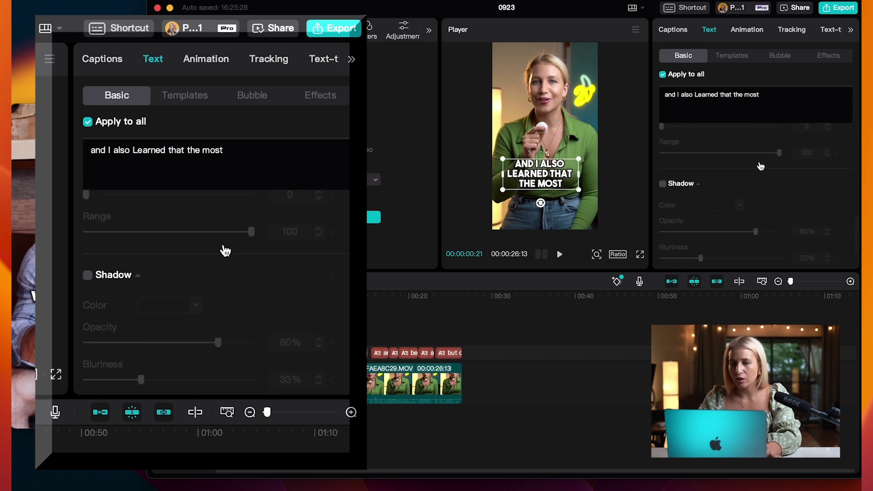
left_click(663, 176)
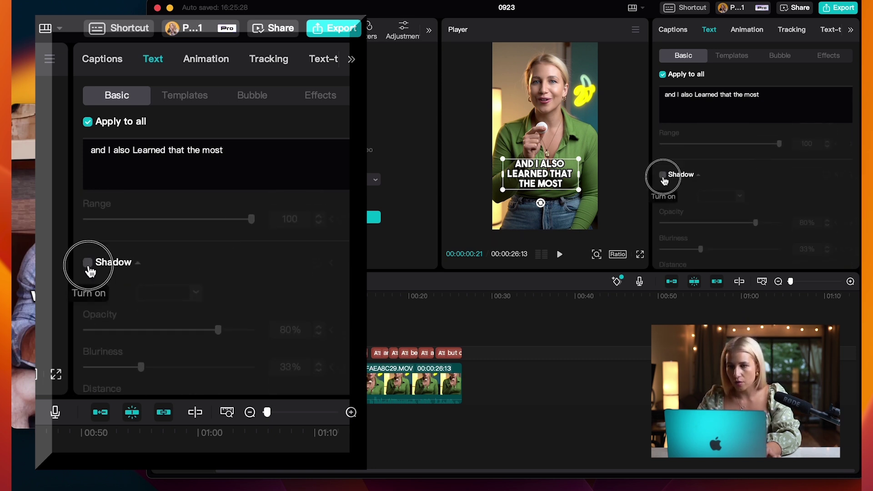
left_click_drag(699, 251, 750, 249)
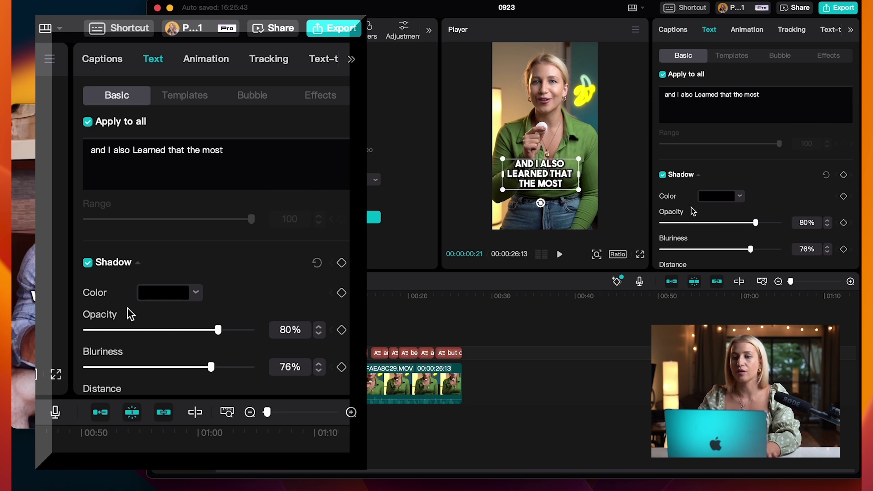
- Turn off the shadow for all captions and turn on a black glow with intensity 49 and range 56
left_click(663, 175)
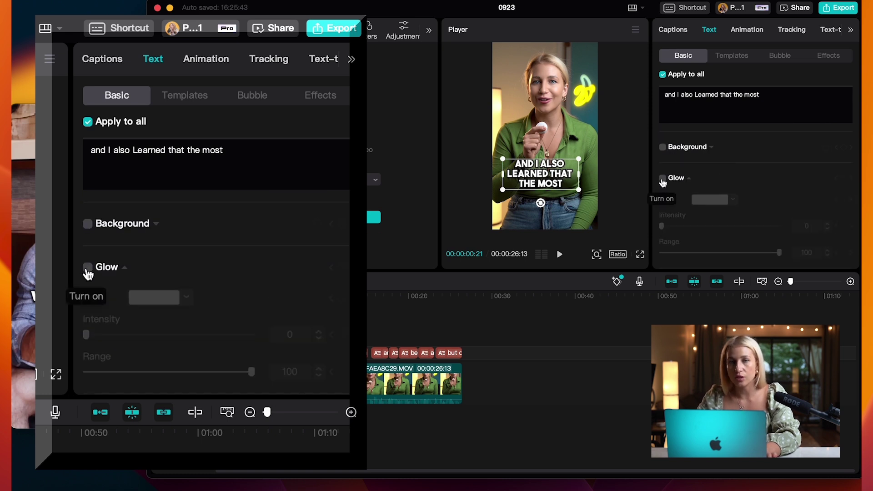
left_click(662, 179)
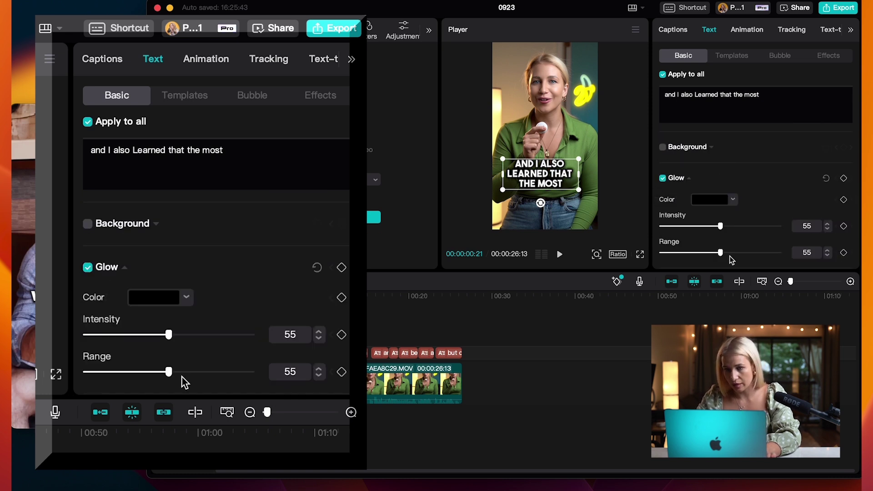
left_click_drag(722, 254, 712, 227)
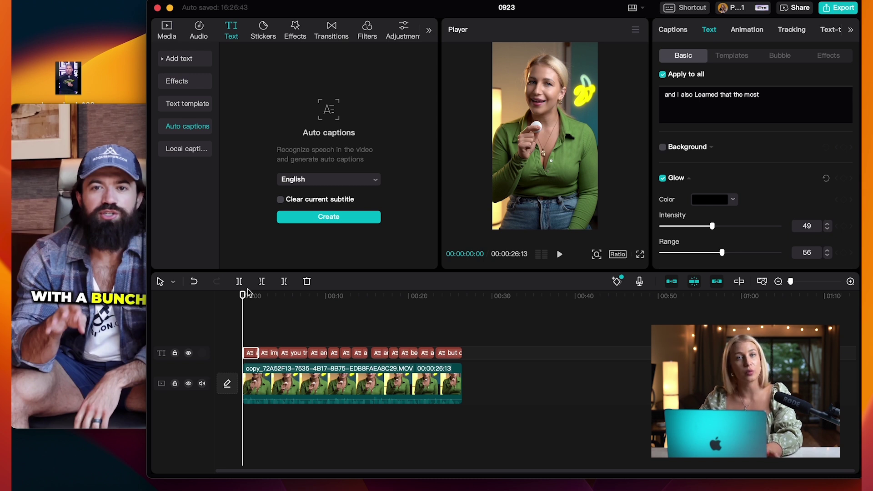
- Split the first caption after "Learned" so that "that the most" becomes a separate caption
left_click_drag(242, 295, 288, 296)
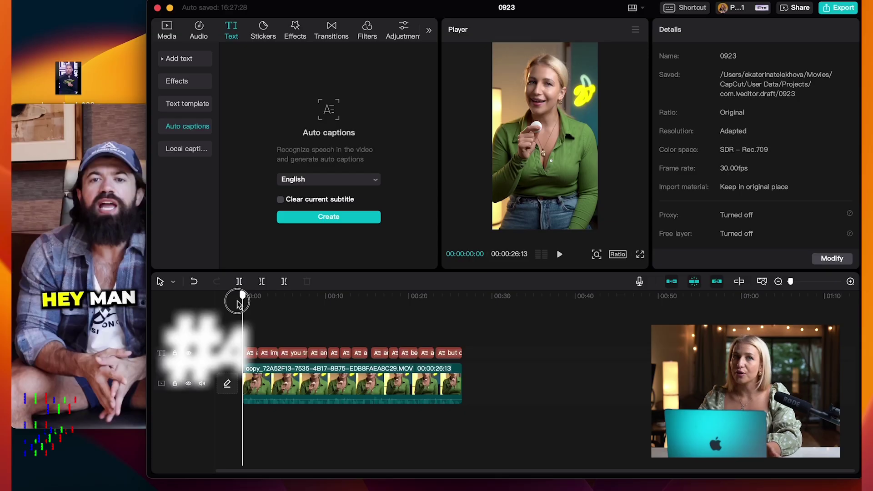
left_click_drag(238, 300, 283, 296)
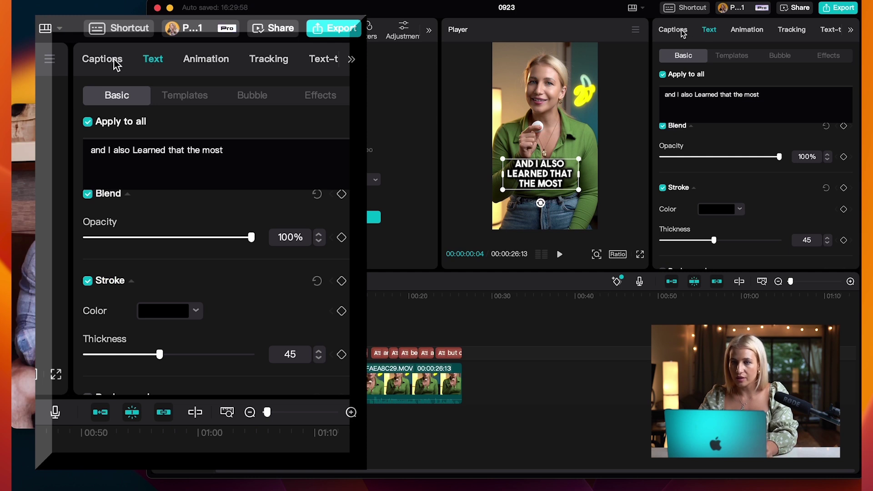
left_click(680, 32)
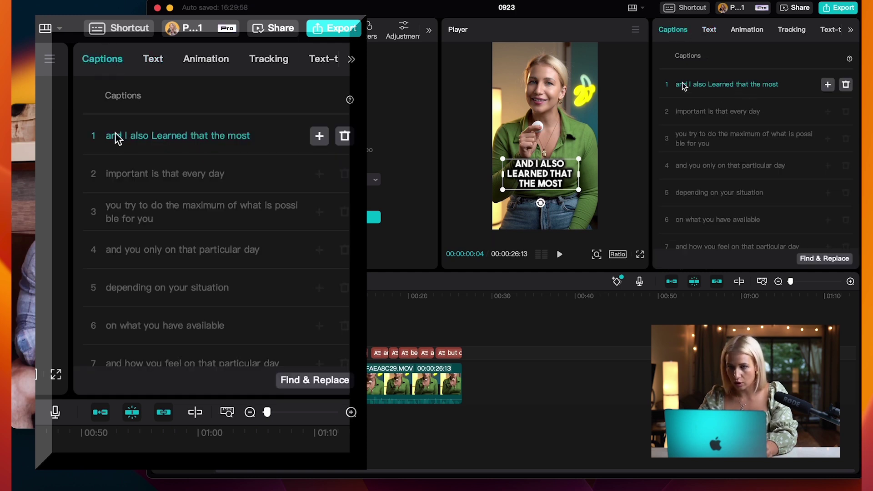
left_click(738, 87)
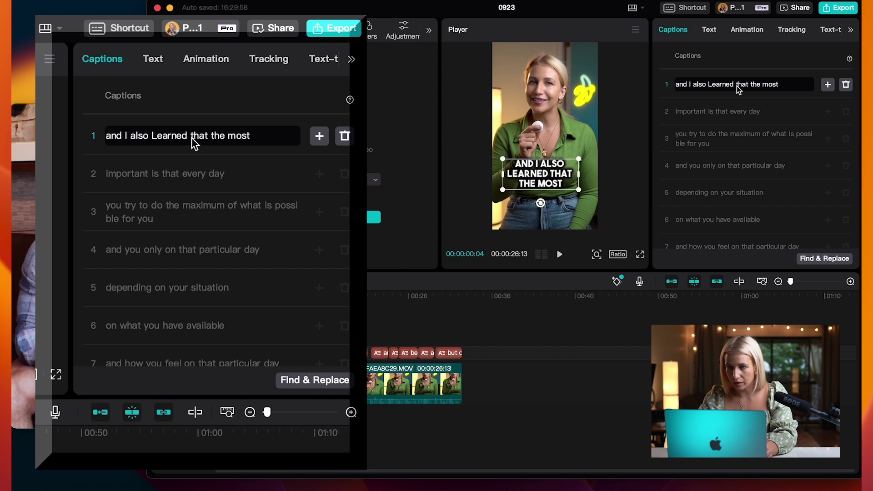
key("BackSpace")
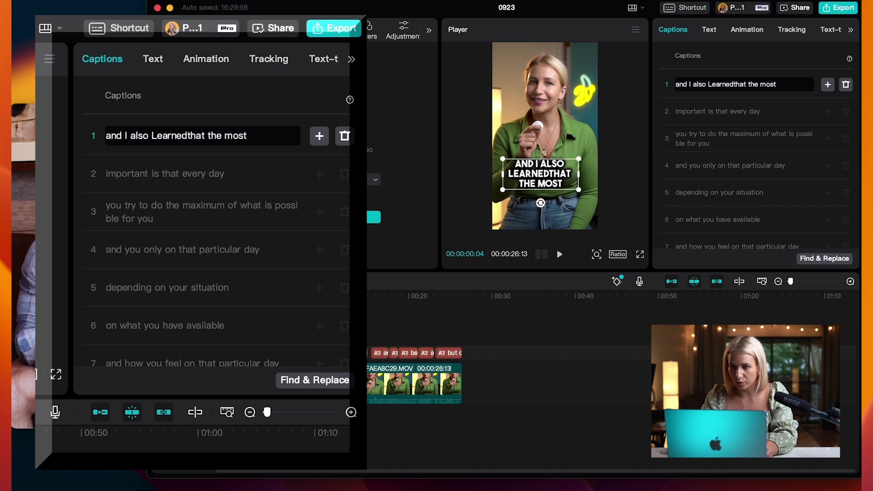
key("Return")
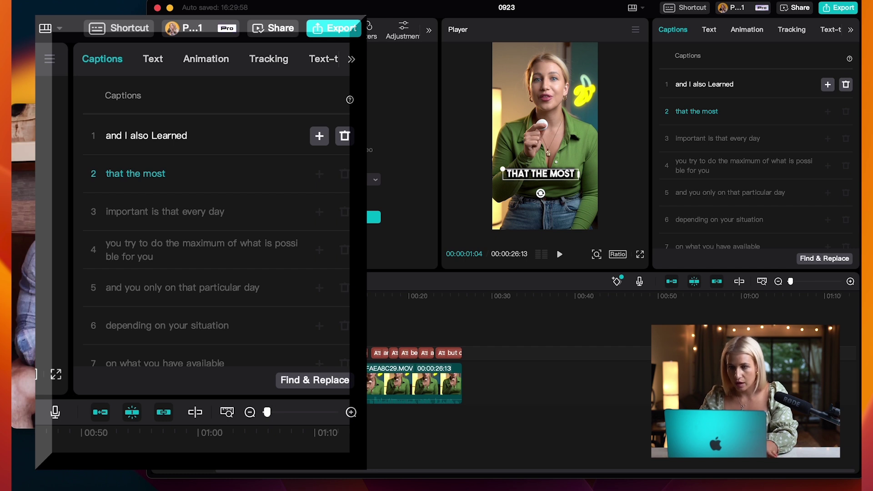
- Split the fourth caption after "you try to do the maximum", moving "of what is possible for you" into its own caption
left_click(705, 140)
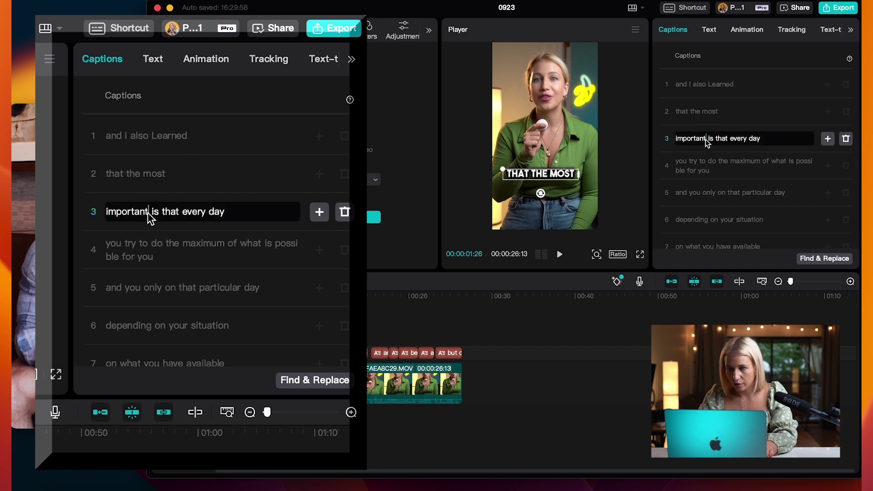
left_click(707, 165)
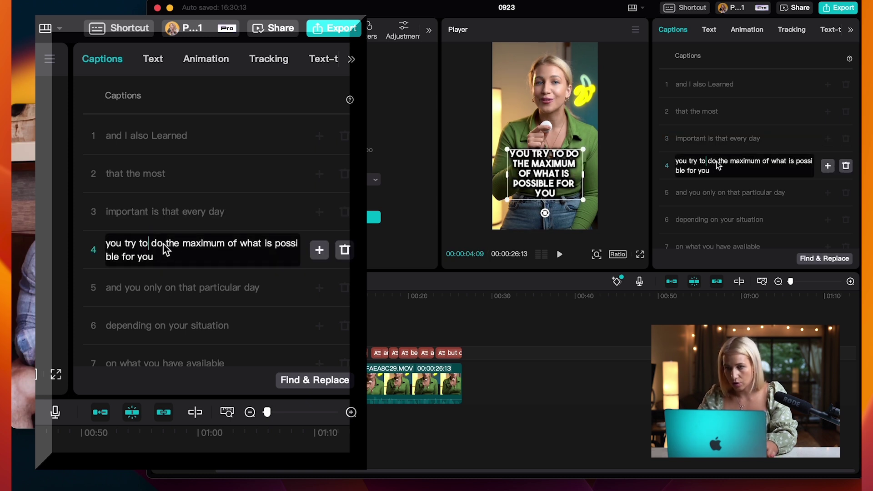
left_click(230, 249)
key("BackSpace")
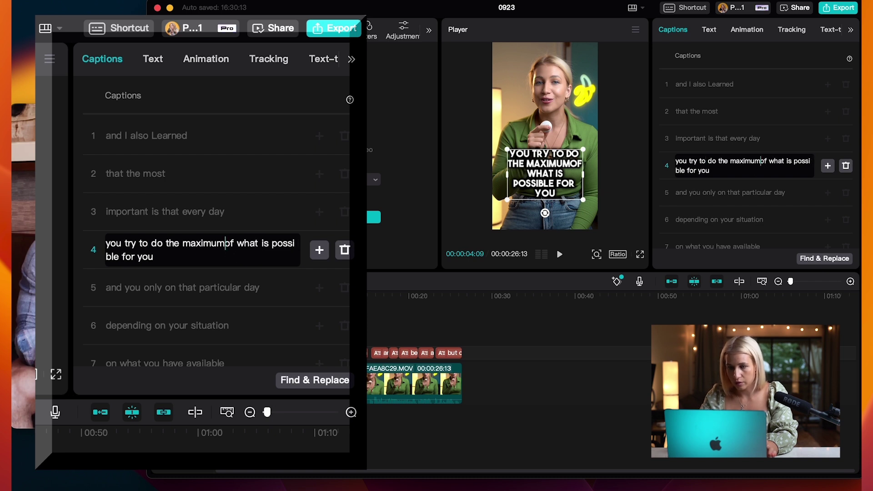
key("Return")
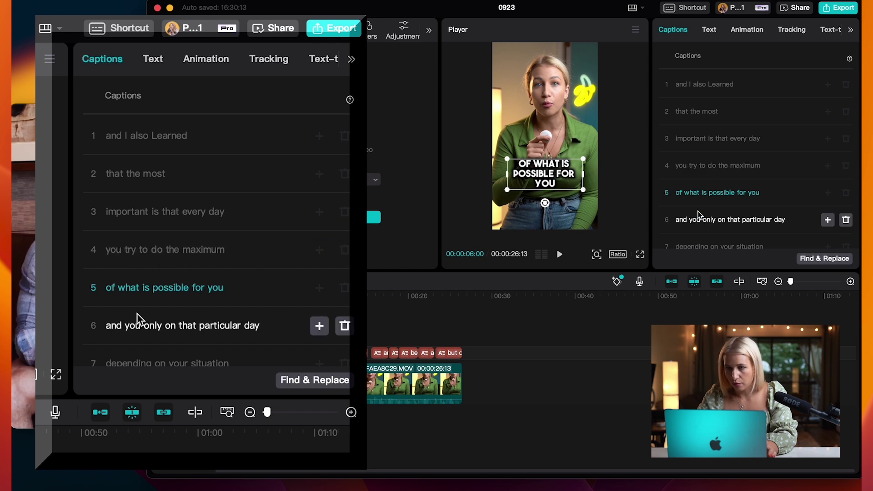
- Split "of what is possible for you" before "for you", and split the following caption after "and you only"
scroll(137, 313, "down", 2)
left_click(194, 255)
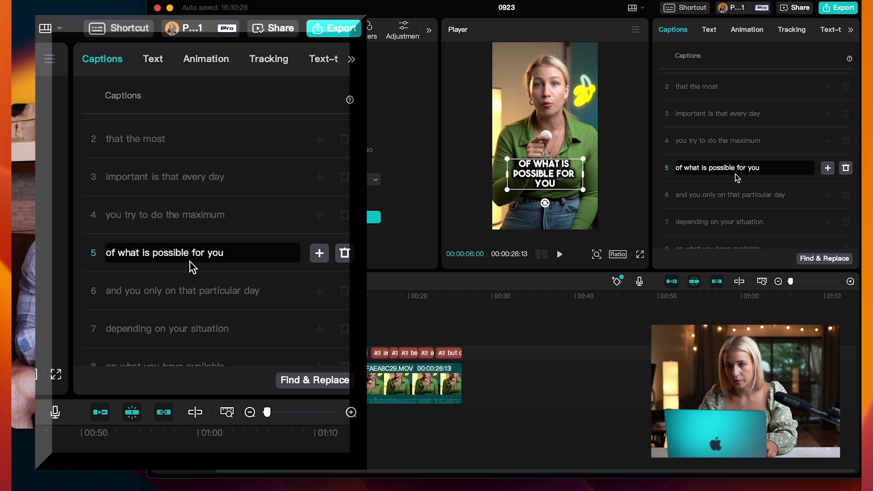
key("Return")
scroll(150, 270, "down", 2)
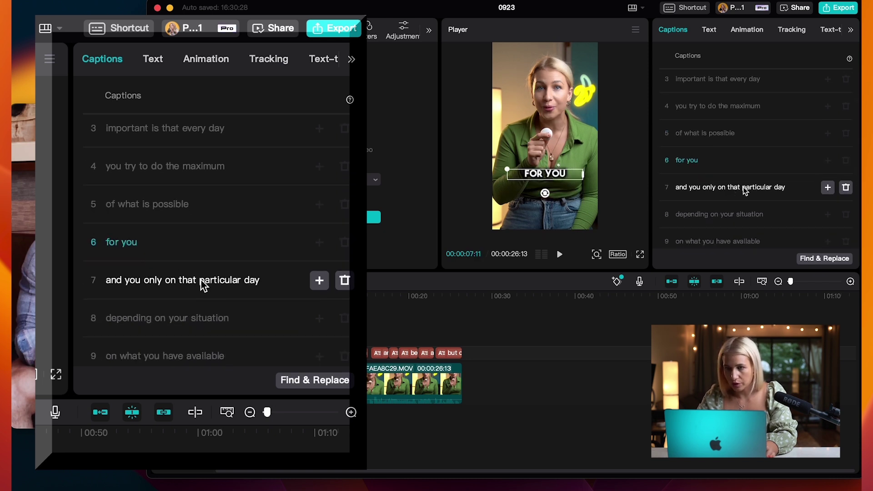
left_click(727, 188)
key("Return")
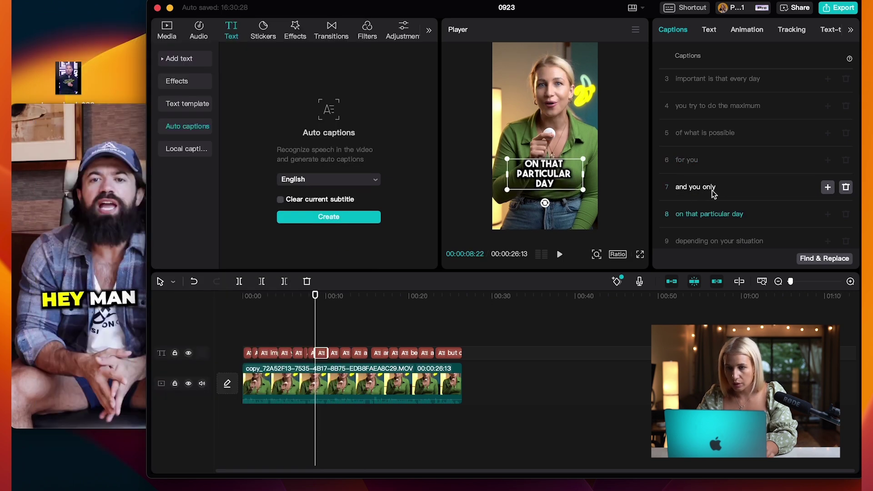
scroll(707, 223, "down", 1)
scroll(707, 222, "up", 3)
scroll(706, 223, "down", 5)
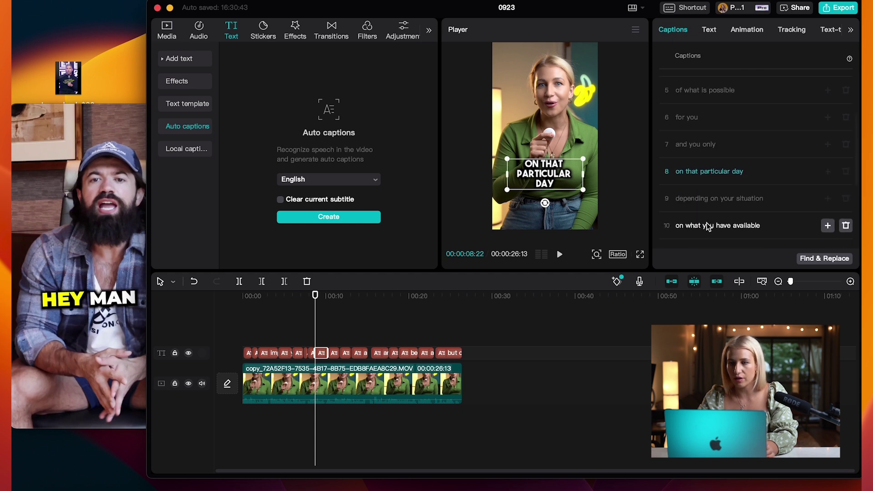
scroll(706, 222, "up", 5)
scroll(707, 226, "up", 3)
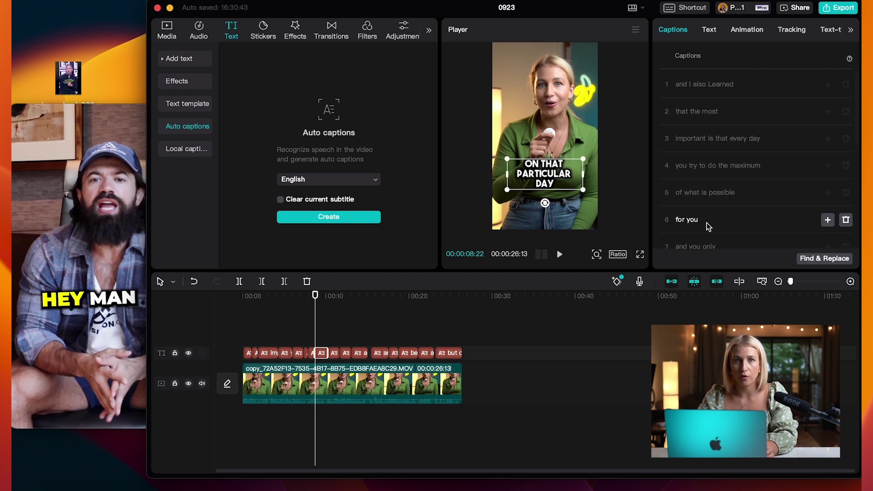
- Centre the first caption, "and I also Learned", horizontally in the frame and lower it slightly over the speaker's torso
left_click_drag(313, 296, 243, 298)
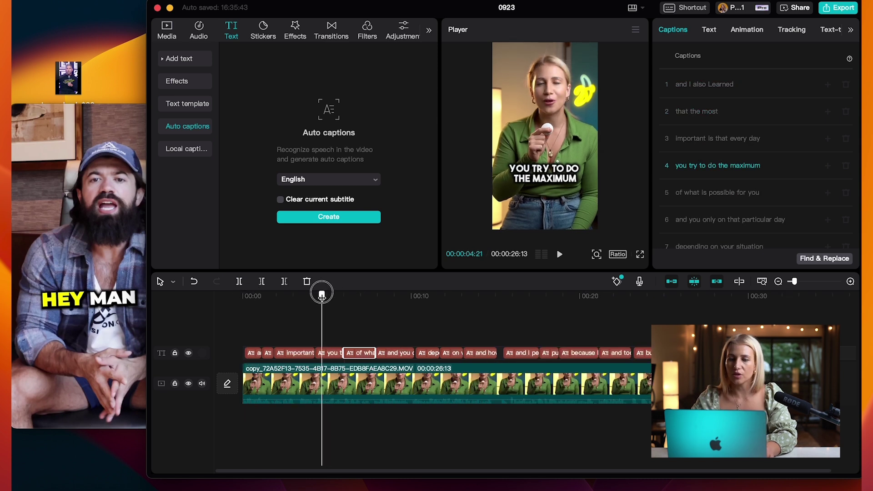
left_click_drag(322, 295, 252, 296)
left_click(253, 354)
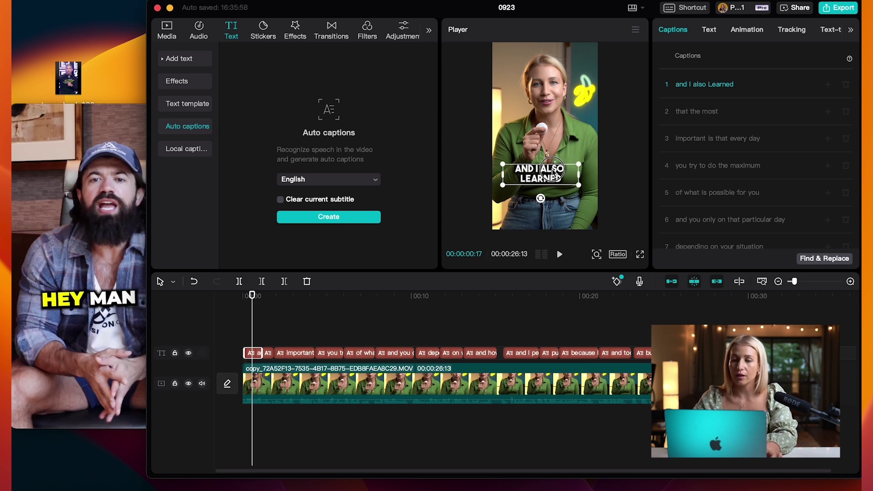
mouse_move(553, 174)
left_mouse_down()
mouse_move(563, 174)
mouse_move(554, 175)
left_mouse_up()
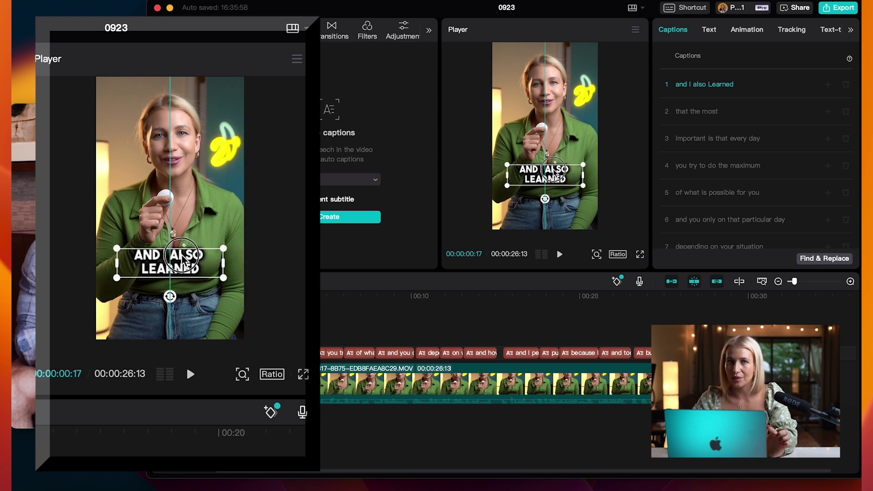
left_click_drag(556, 175, 557, 176)
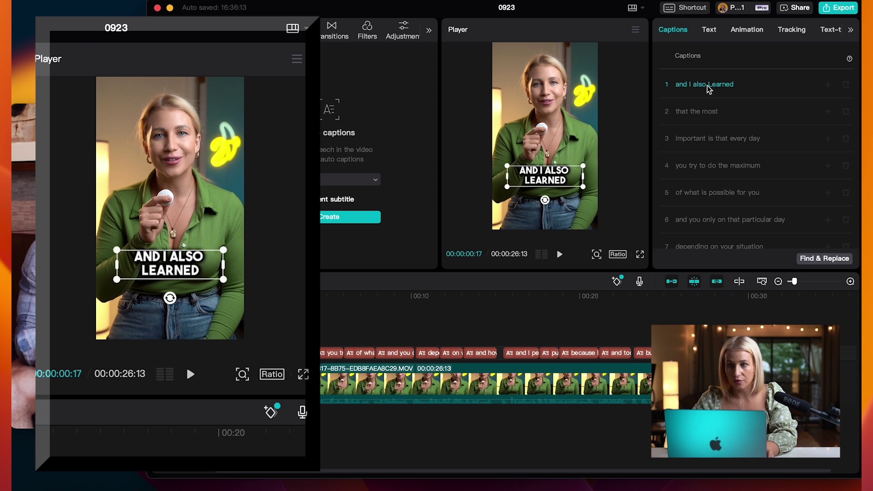
- Stop applying text changes to all captions and enlarge only the first caption in the frame
left_click(710, 30)
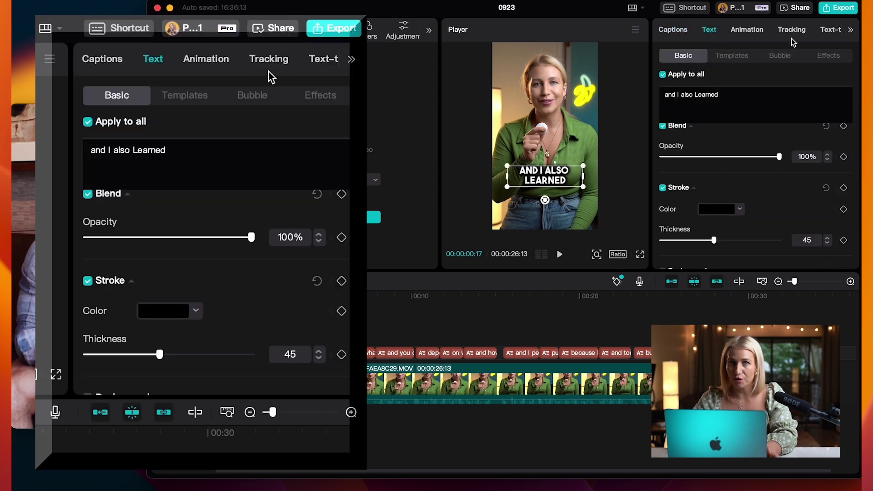
left_click(664, 75)
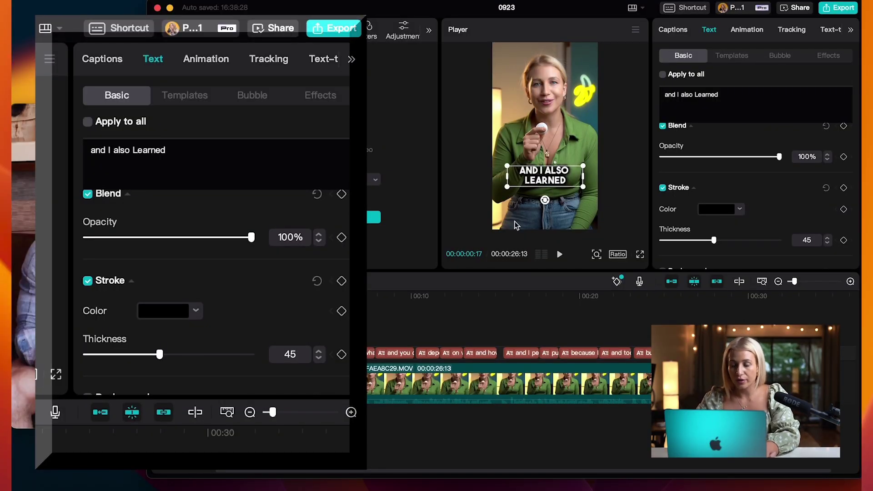
left_click_drag(583, 166, 602, 155)
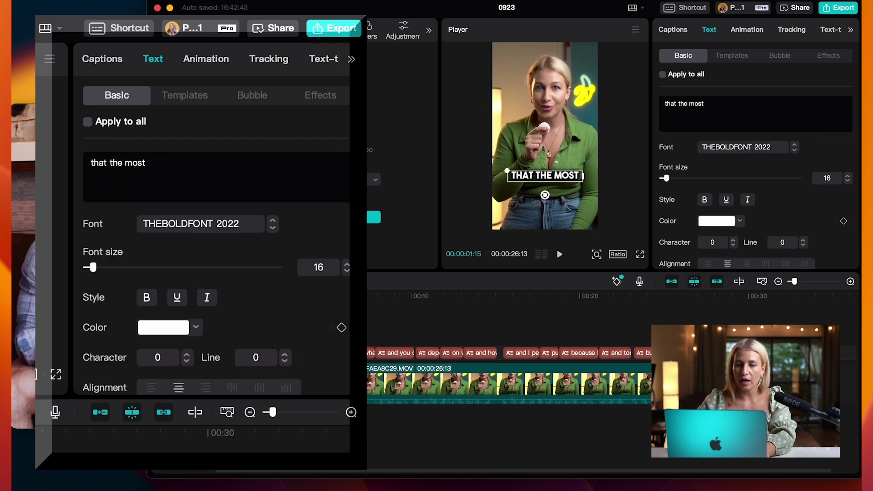
- Break the caption "that the most" onto two lines before "most" and enlarge it slightly in the frame
left_click(691, 103)
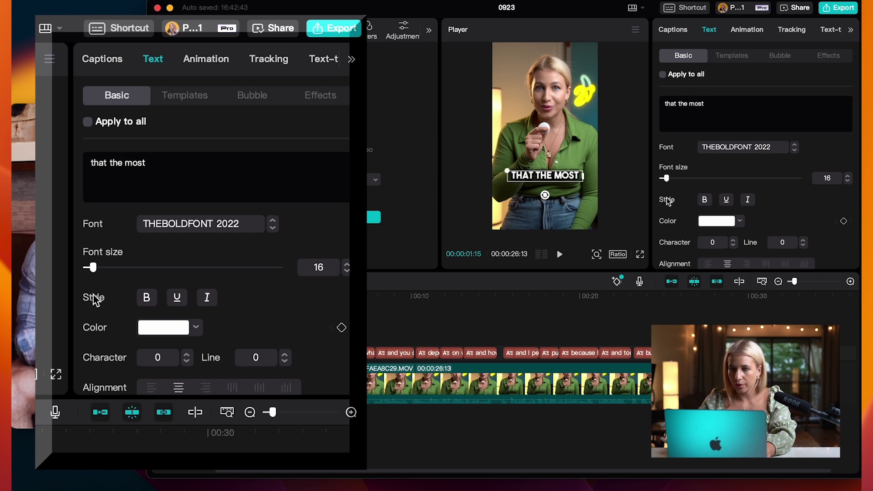
key("Return")
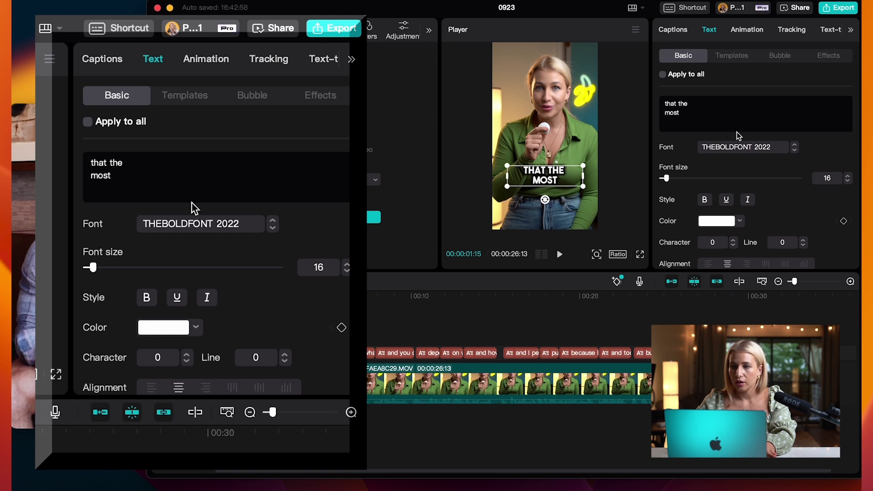
left_click_drag(666, 179, 666, 179)
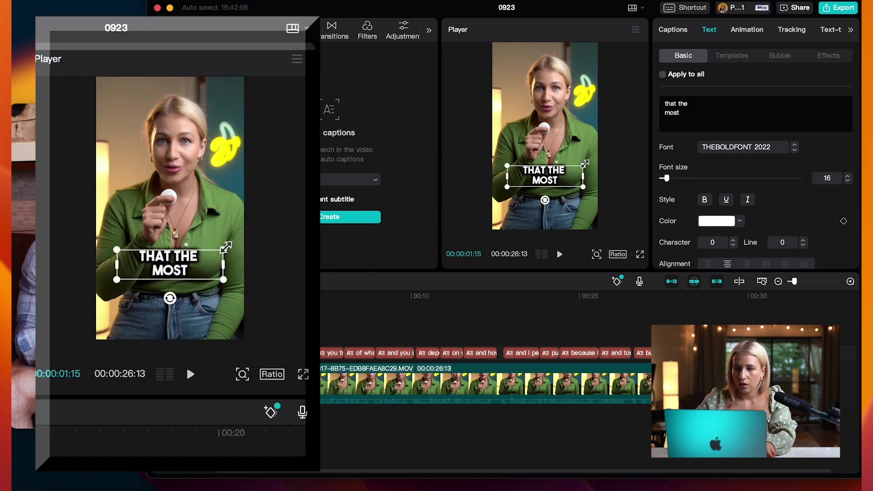
left_click(586, 163)
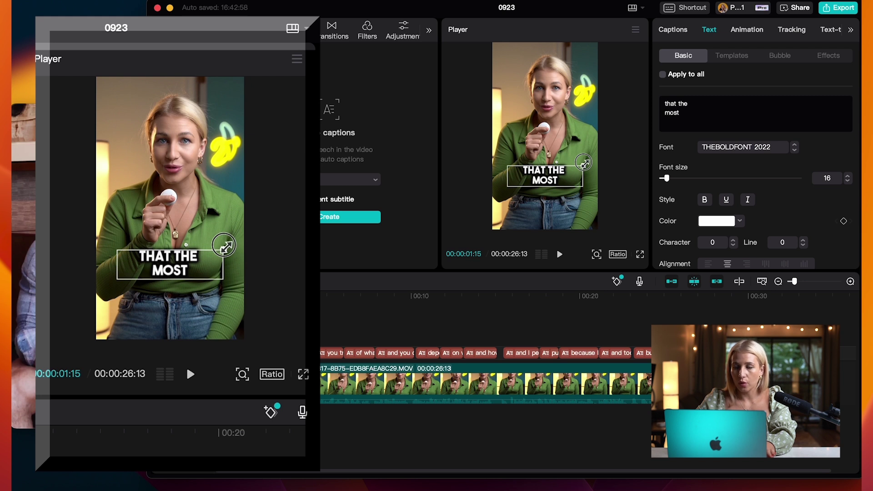
mouse_move(584, 163)
left_mouse_down()
mouse_move(609, 145)
mouse_move(589, 151)
left_mouse_up()
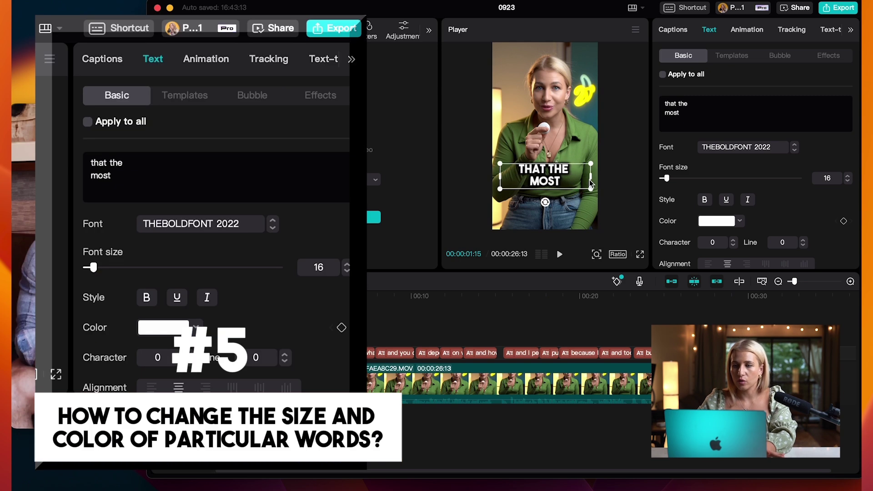
- Enlarge the word "most" in its caption to font size 20 and colour it bright yellow
left_click_drag(682, 113, 668, 109)
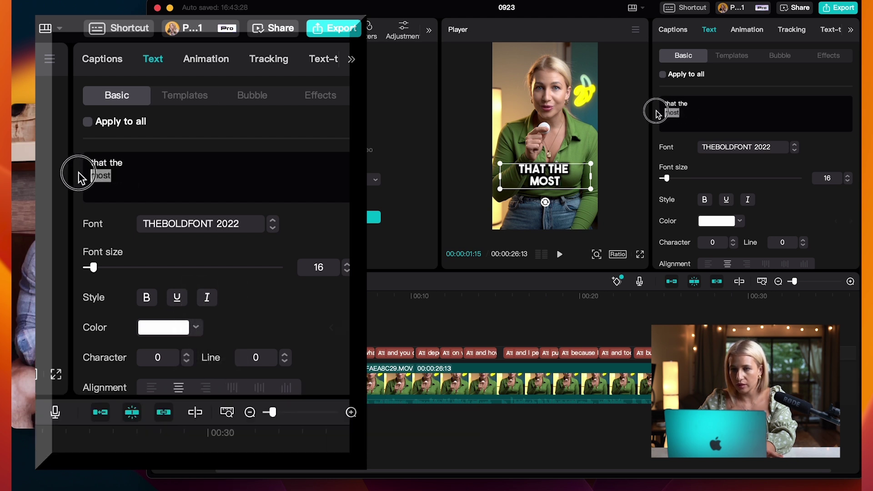
left_click_drag(667, 181, 667, 181)
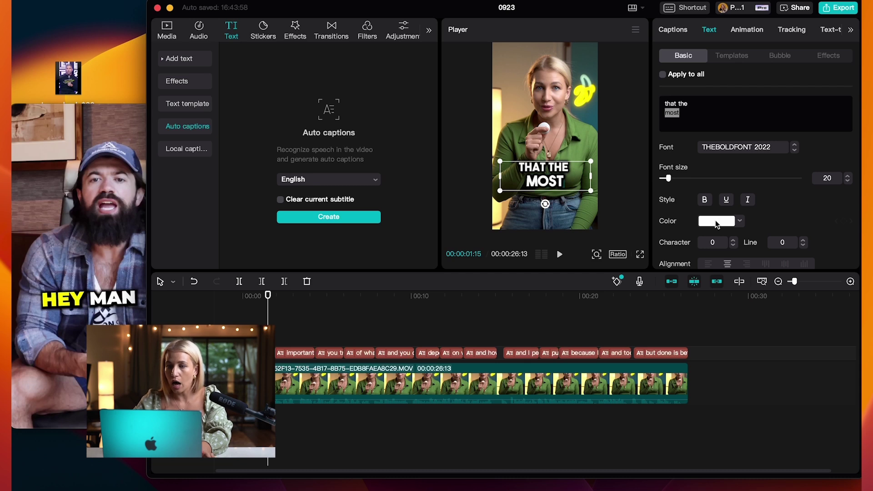
left_click(716, 221)
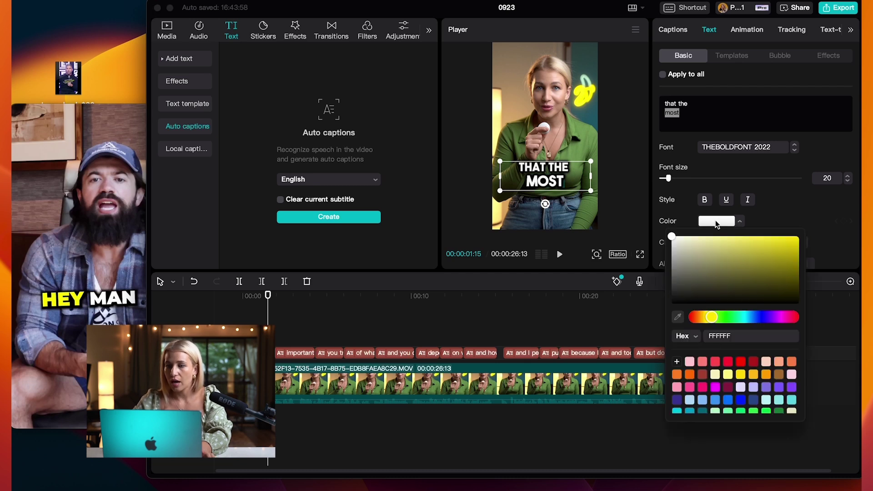
scroll(736, 387, "down", 2)
left_click(765, 378)
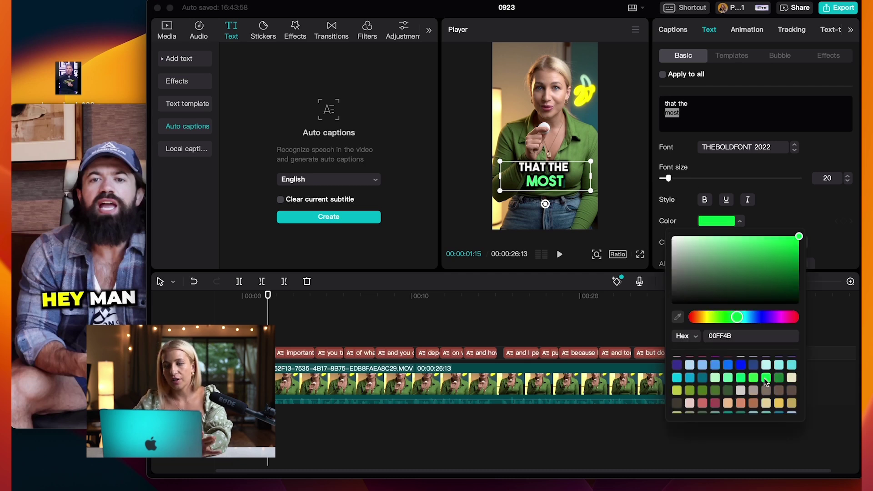
scroll(764, 378, "up", 2)
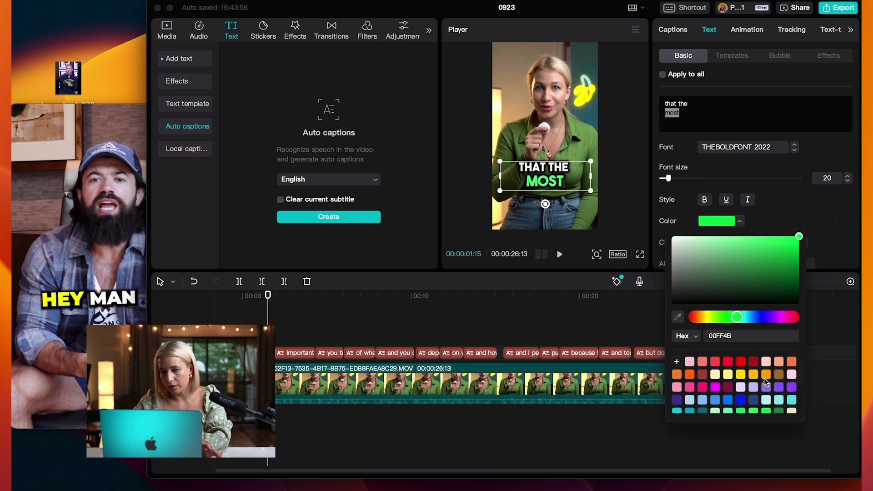
left_click(741, 375)
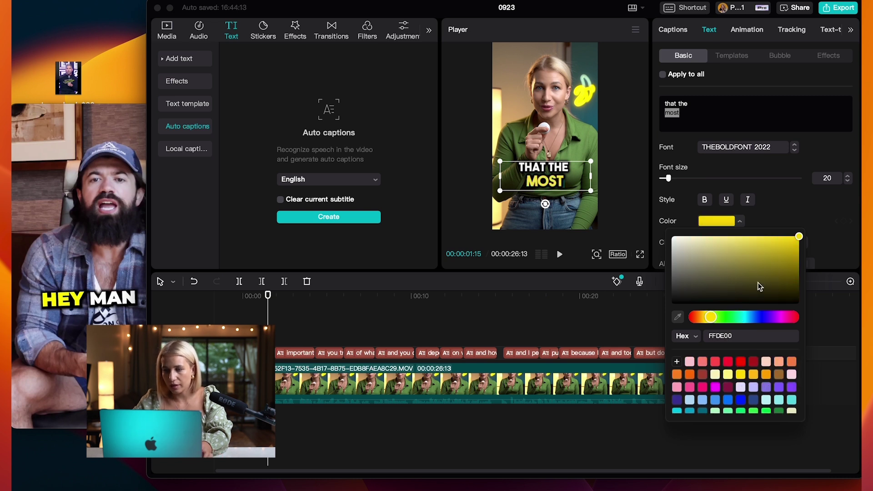
left_click(782, 235)
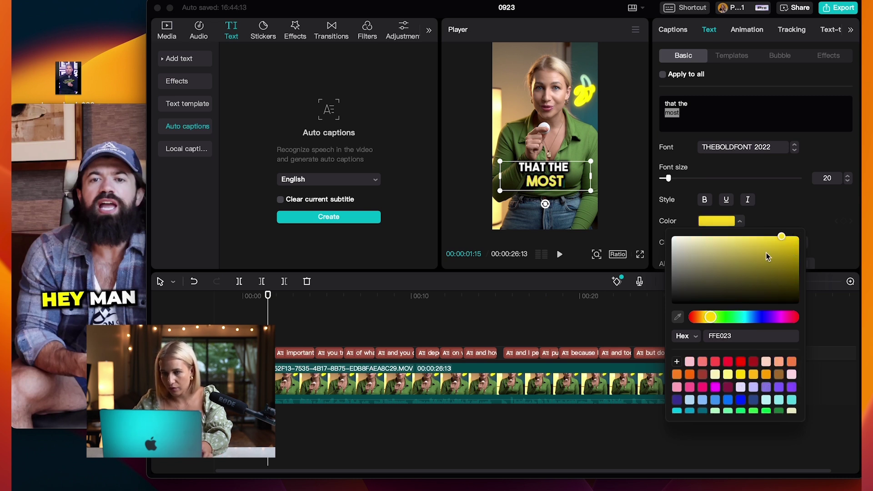
left_click_drag(711, 320, 712, 321)
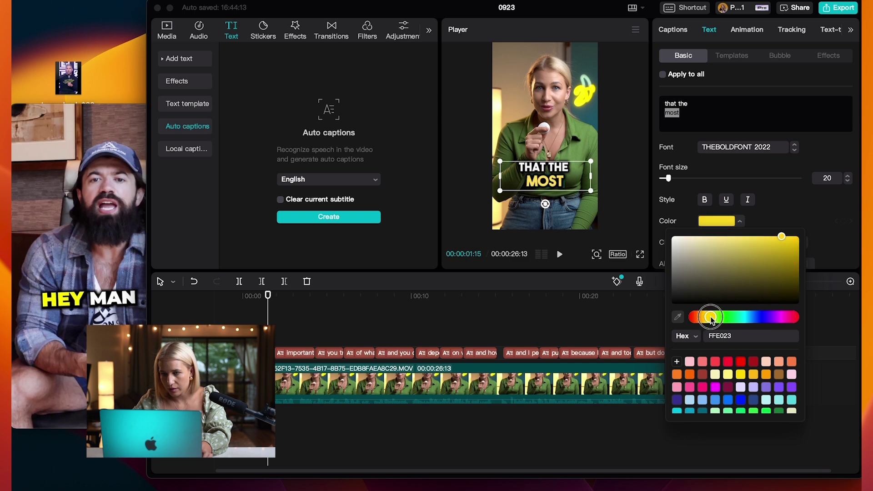
left_click(765, 228)
left_click_drag(764, 226, 787, 221)
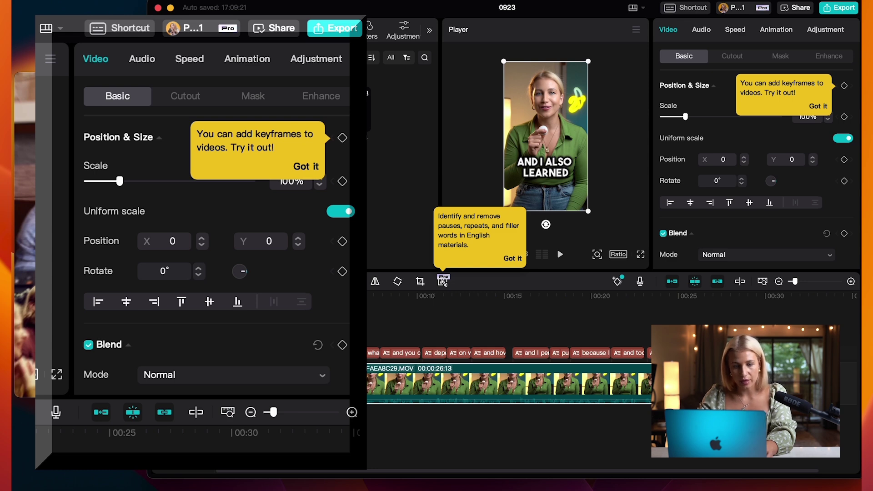
- Try the Jiggle loop animation on the first caption, "and I also Learned", and adjust its speed
left_click(545, 167)
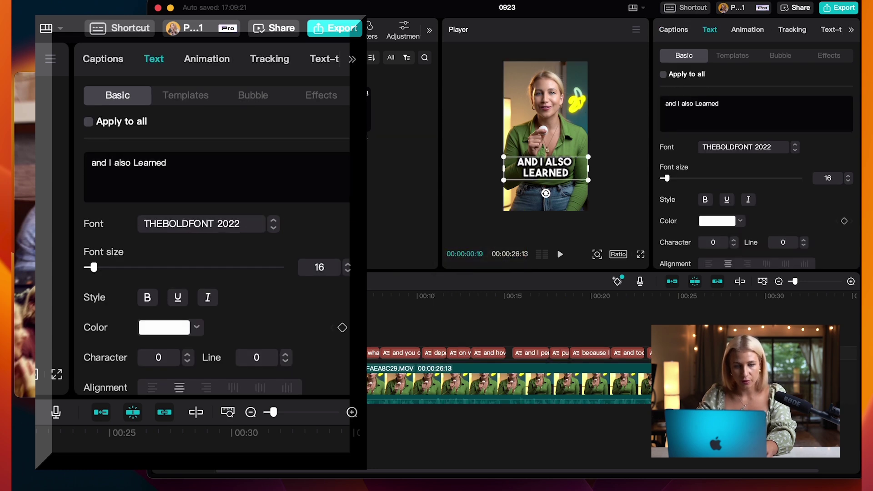
left_click(745, 29)
left_click(780, 58)
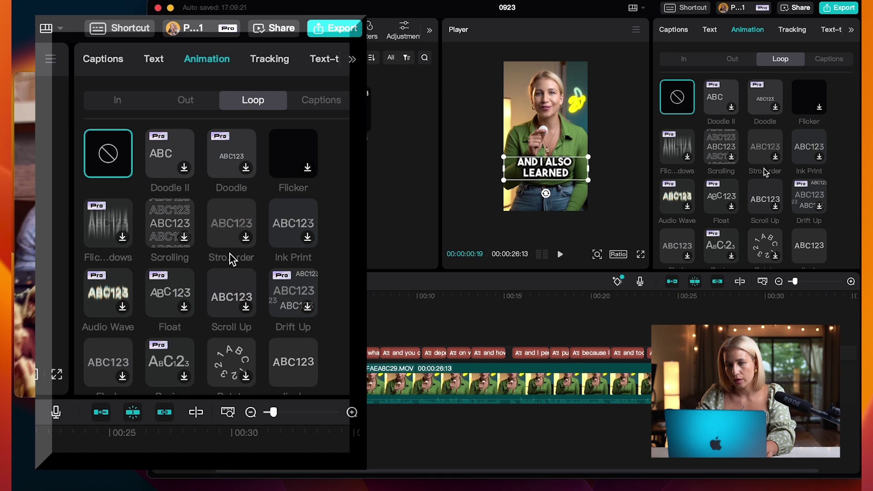
scroll(765, 171, "down", 10)
scroll(764, 172, "down", 3)
left_click(764, 163)
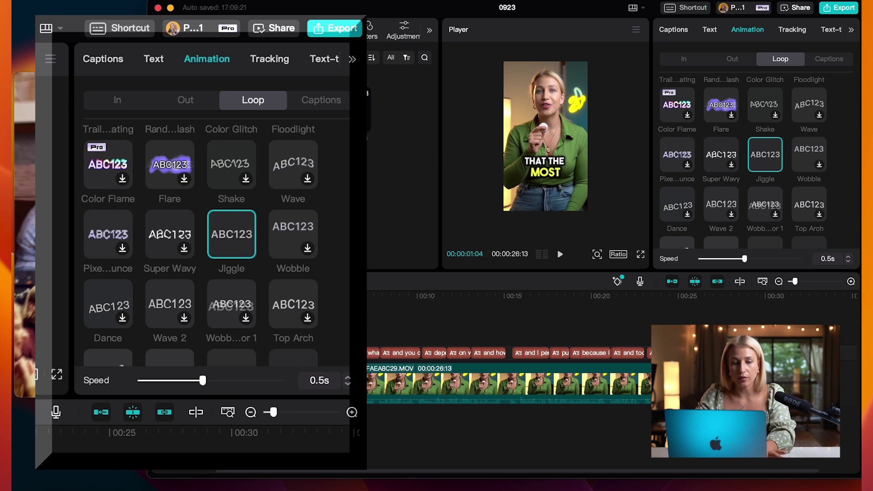
left_click_drag(744, 262, 812, 259)
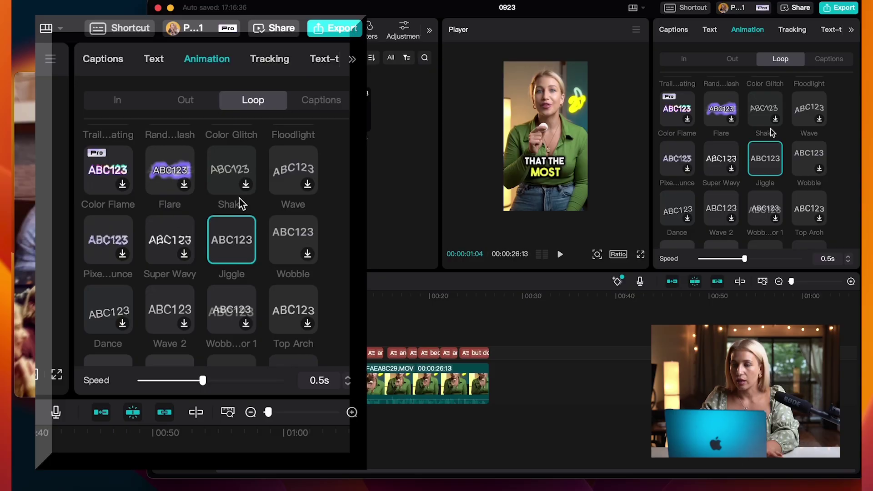
- Remove the loop animation from the first caption
scroll(772, 132, "up", 10)
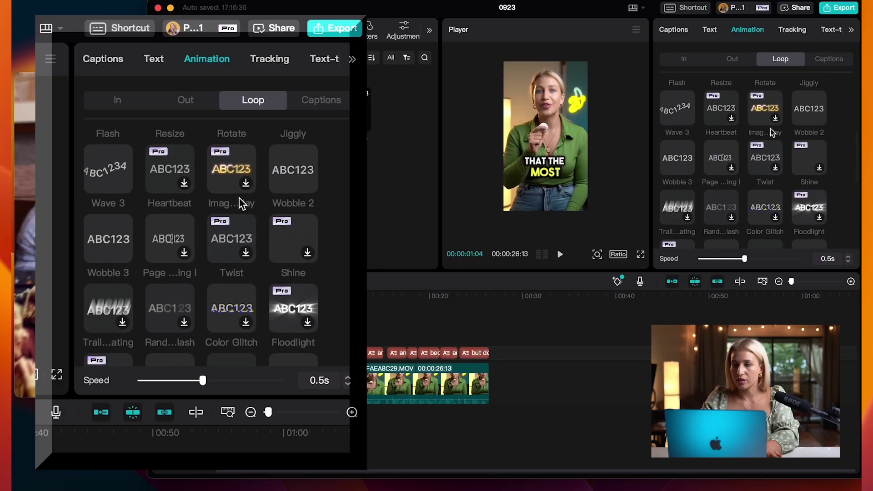
left_click(685, 104)
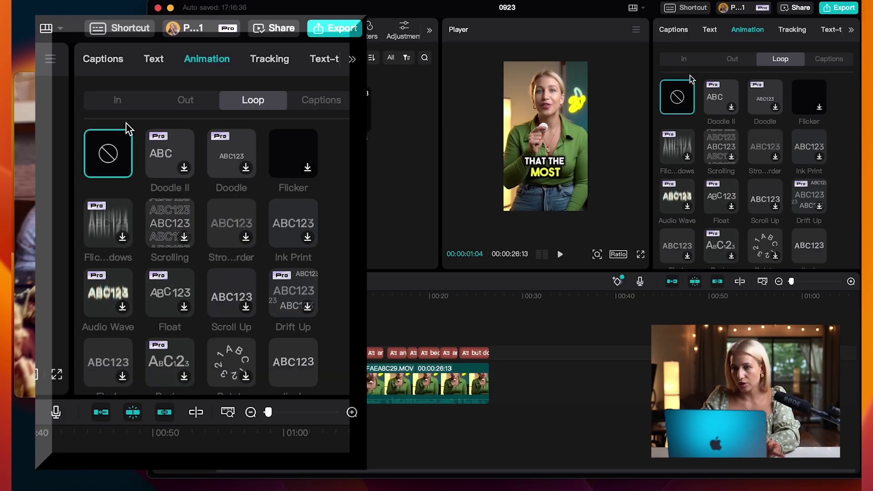
- Add a Position keyframe to the caption "and I also Learned" at its start, 00:00:00:04
left_click(709, 29)
scroll(691, 191, "down", 5)
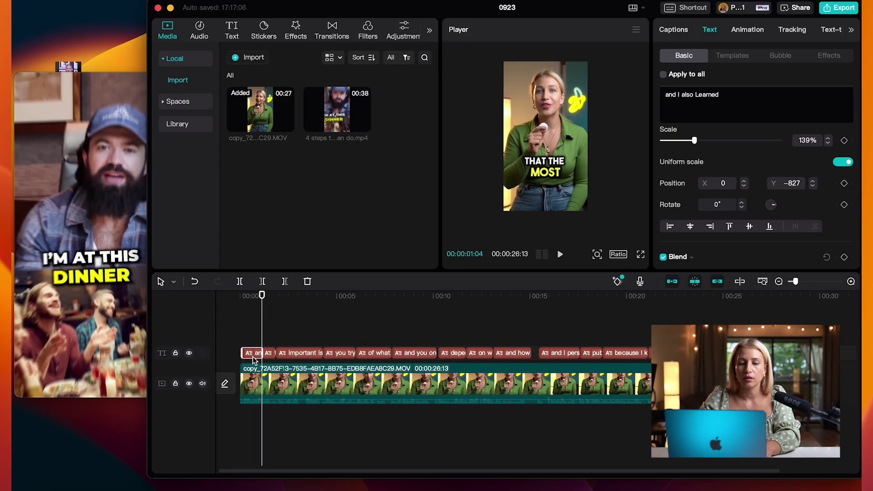
scroll(253, 359, "up", 5)
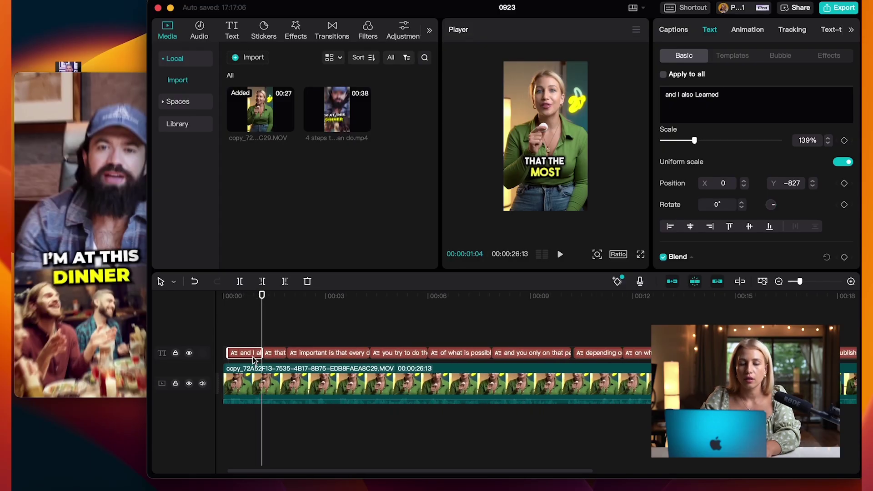
scroll(253, 359, "up", 3)
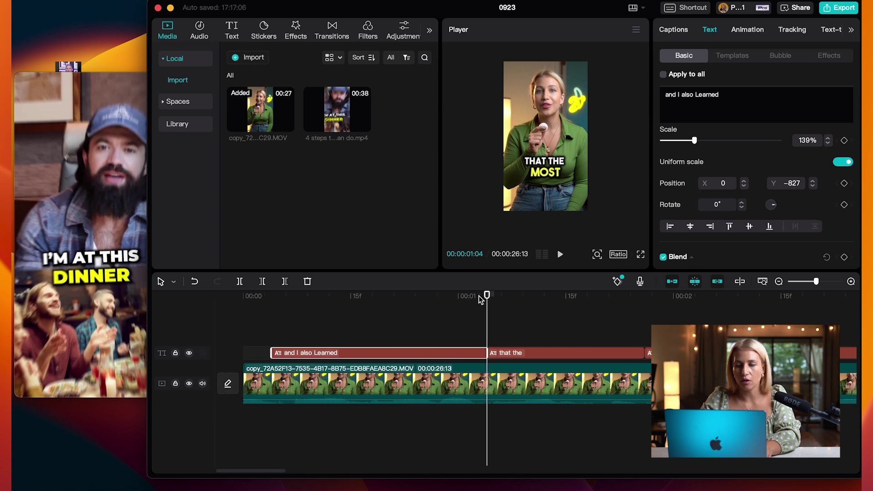
left_click_drag(481, 296, 271, 336)
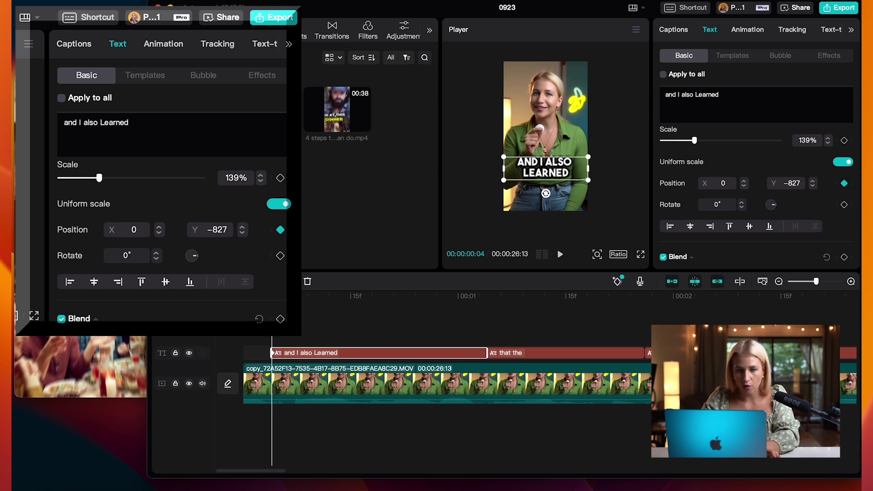
- Keyframe the first caption's Y position at -800 at 00:00:00:12
left_click(326, 296)
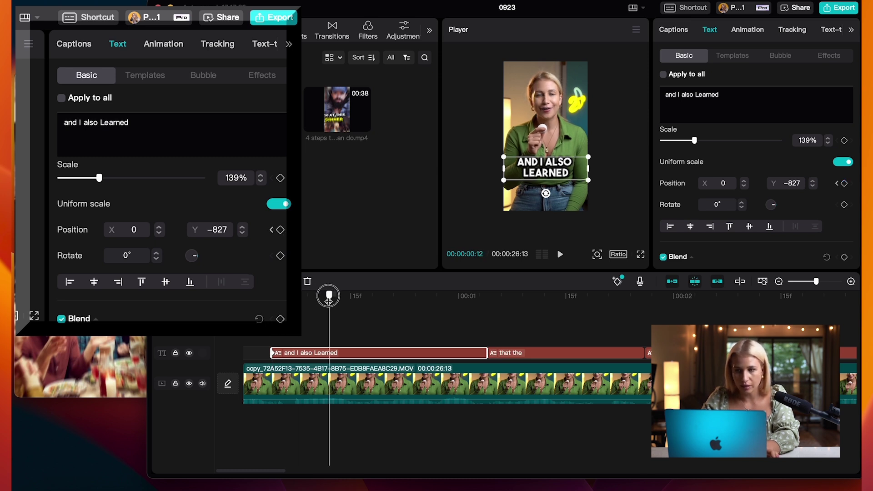
double_click(793, 183)
type("-800")
key("Return")
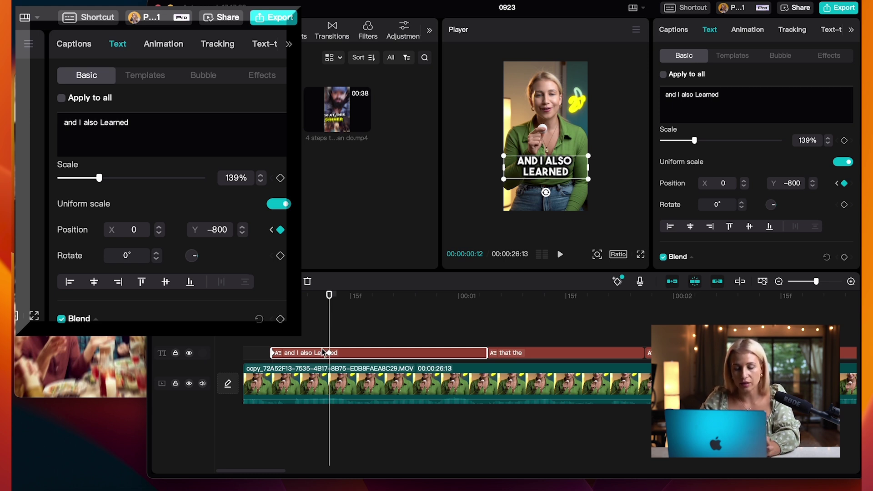
- Keyframe the first caption's Y position at -850 at 00:00:00:22
left_click_drag(331, 297, 399, 297)
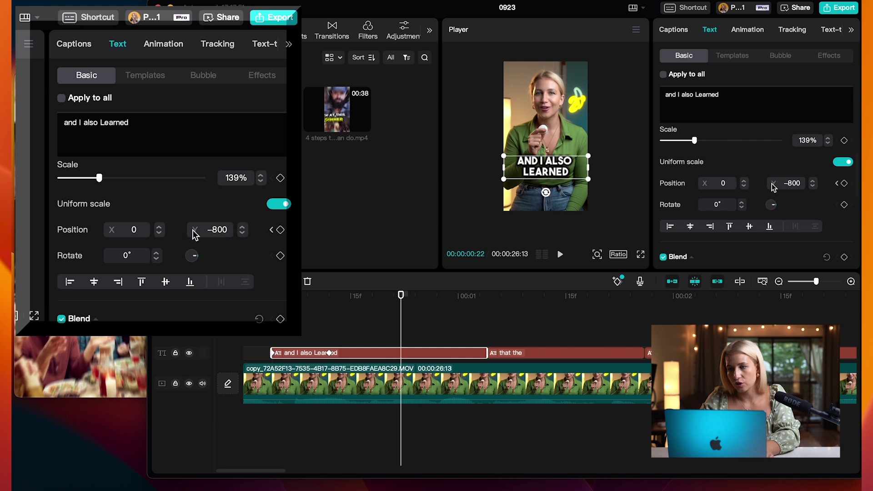
left_click_drag(219, 230, 233, 231)
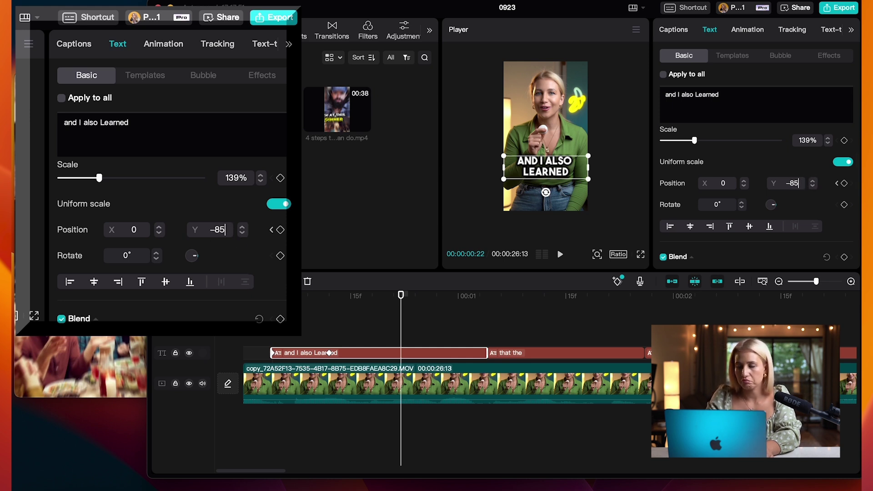
type("50")
key("Return")
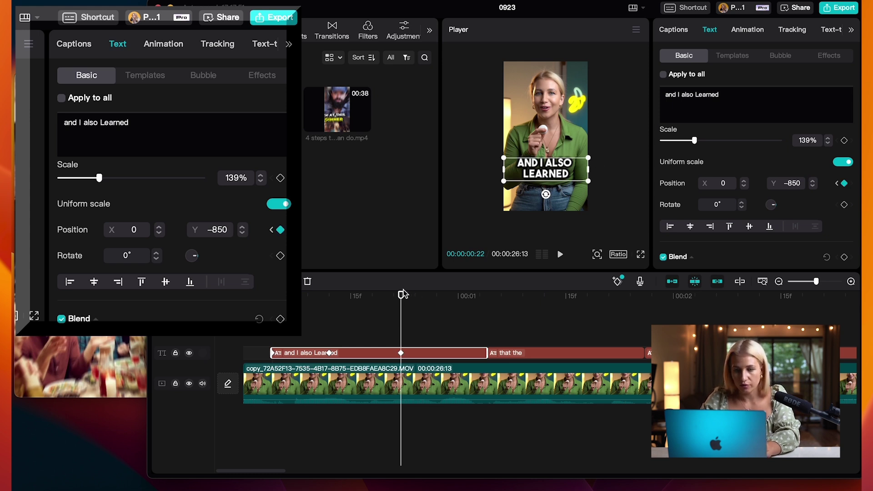
- Keyframe the first caption's Y position at -800 at 00:00:01:01, and play the caption back from near its start
left_click_drag(400, 292, 465, 293)
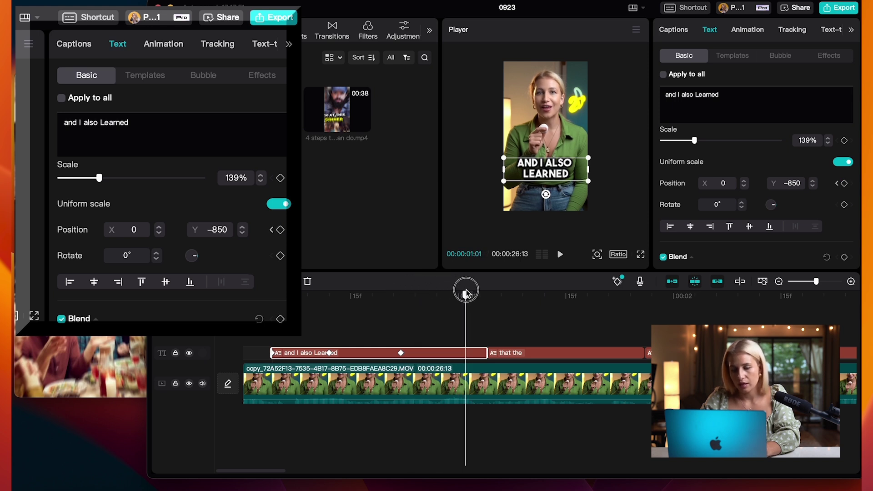
left_click(795, 182)
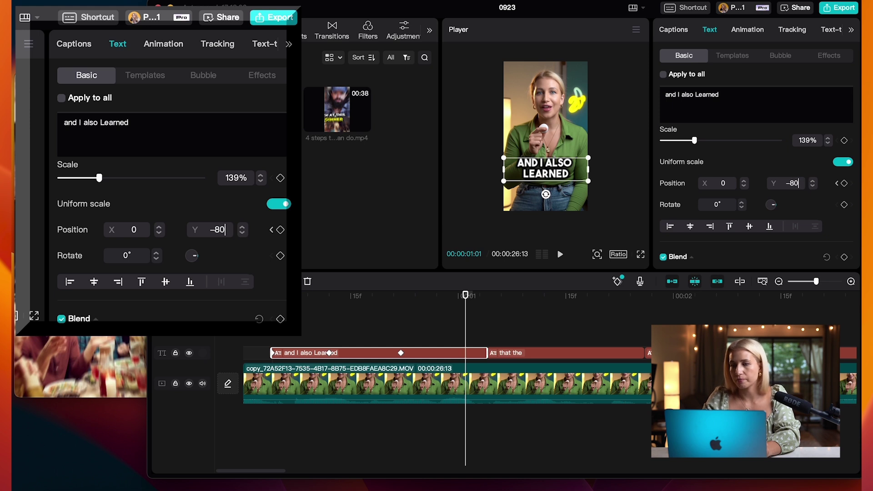
key("Return")
left_click_drag(451, 295, 279, 296)
key("space")
key("space")
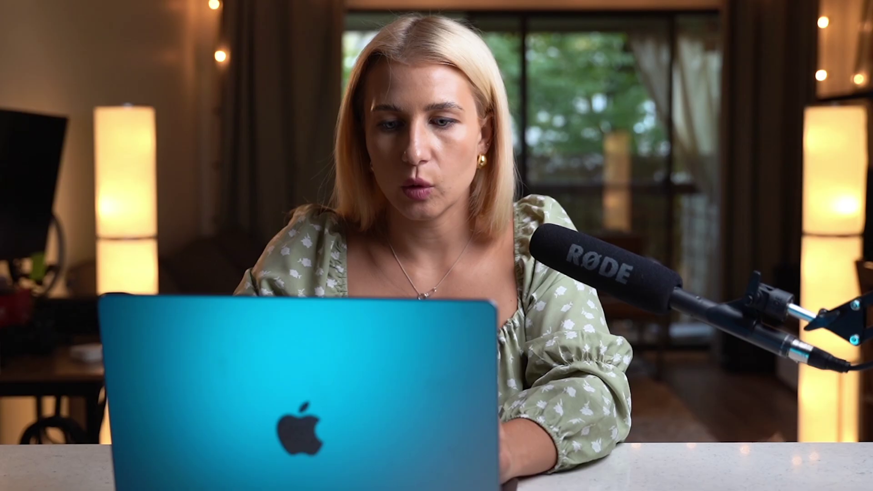